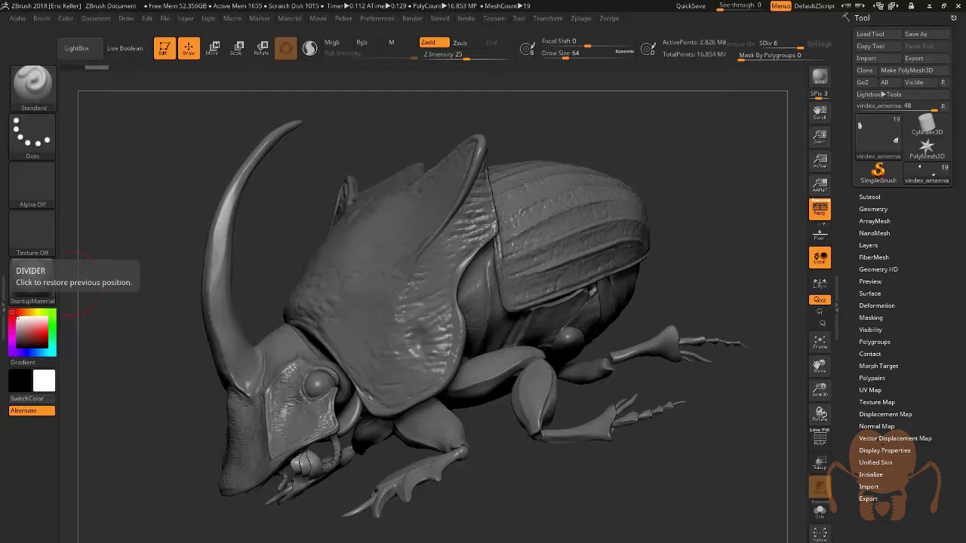
Orbit the beetle through top-down, side, underside and low side views.
{"action": "left_click_drag", "start_coordinate": [687, 201], "coordinate": [701, 254]}
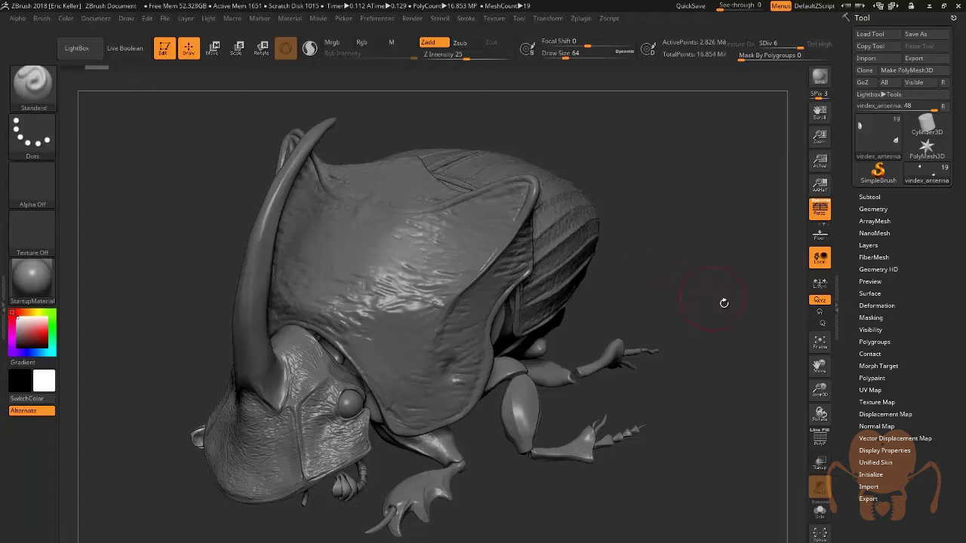
{"action": "left_click_drag", "start_coordinate": [762, 372], "coordinate": [380, 258]}
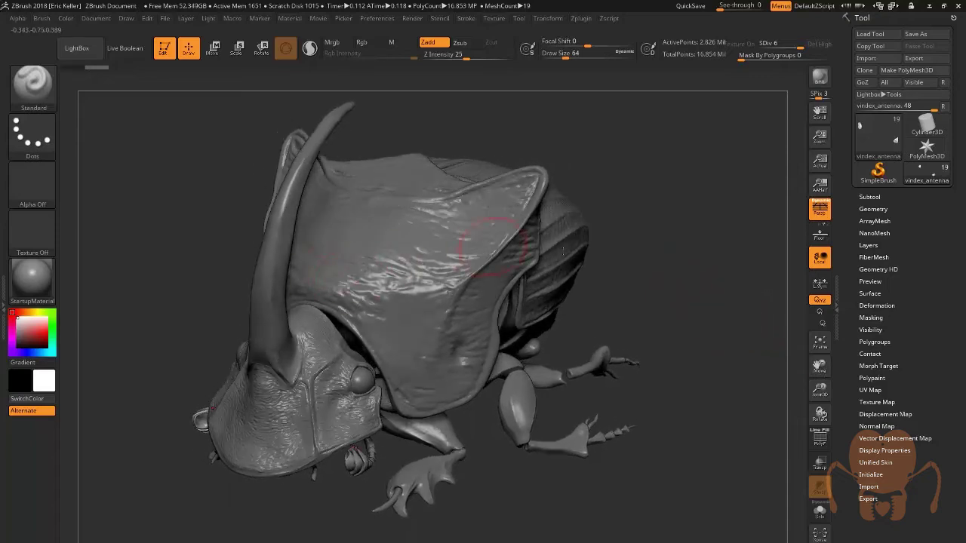
{"action": "left_click_drag", "start_coordinate": [649, 295], "coordinate": [715, 297]}
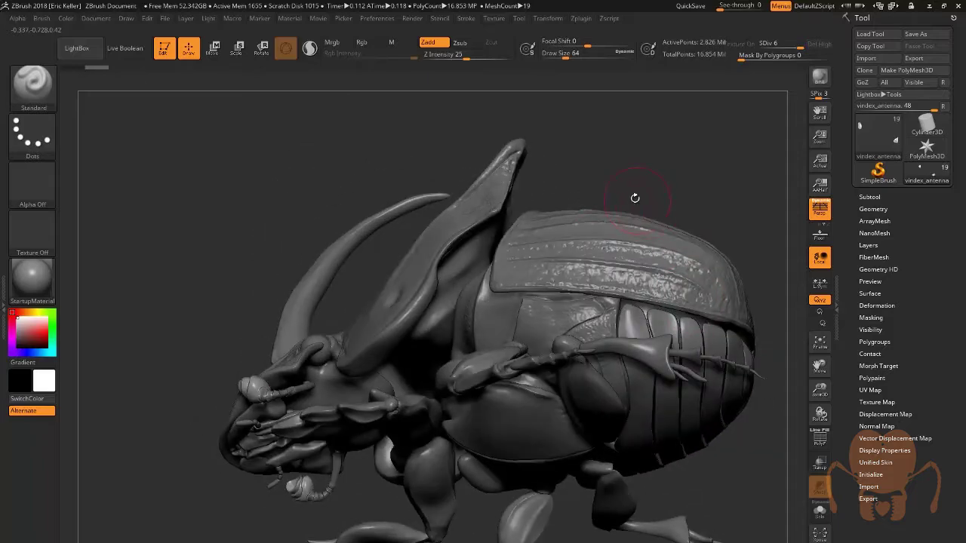
{"action": "left_click_drag", "start_coordinate": [634, 198], "coordinate": [234, 263]}
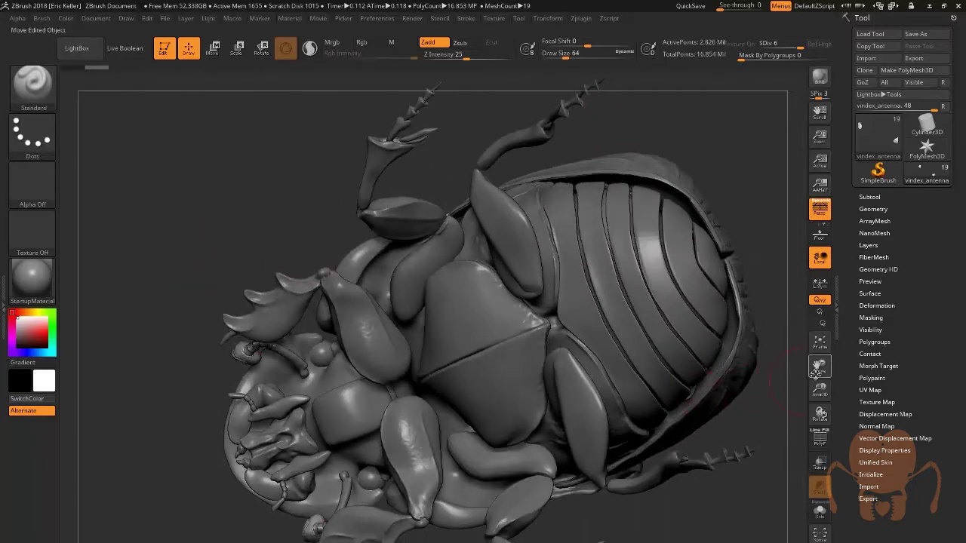
{"action": "left_click_drag", "start_coordinate": [819, 368], "coordinate": [390, 311]}
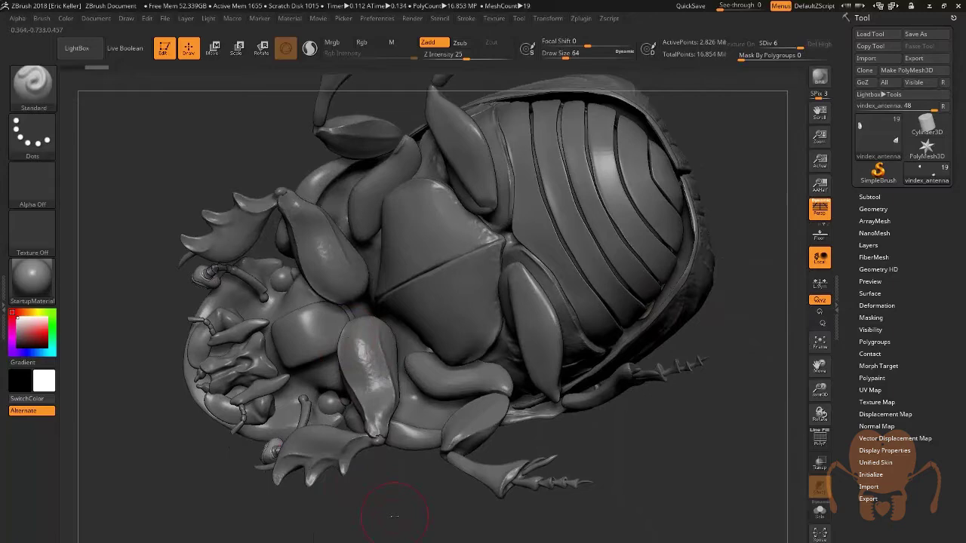
{"action": "left_click_drag", "start_coordinate": [394, 517], "coordinate": [560, 350]}
{"action": "left_click_drag", "start_coordinate": [635, 436], "coordinate": [355, 407]}
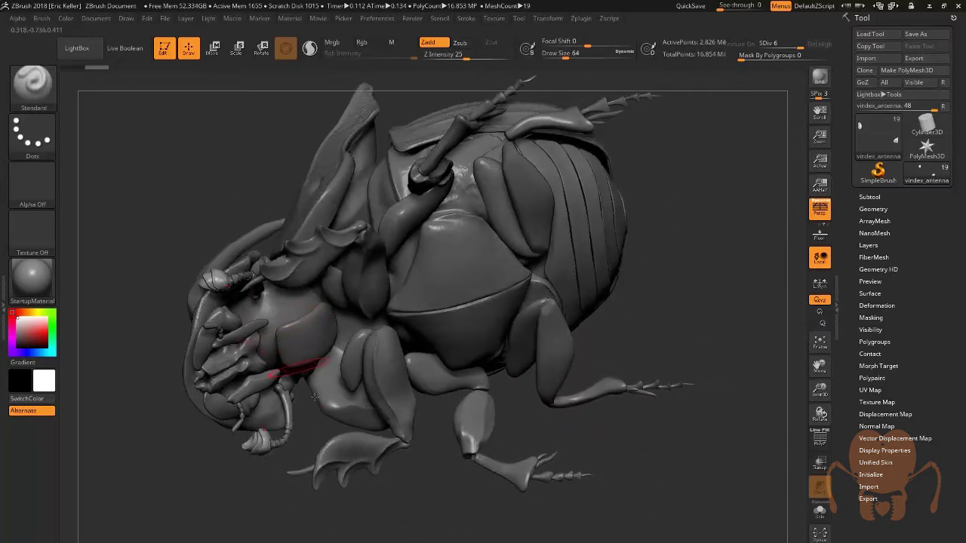
{"action": "left_click_drag", "start_coordinate": [417, 528], "coordinate": [579, 264]}
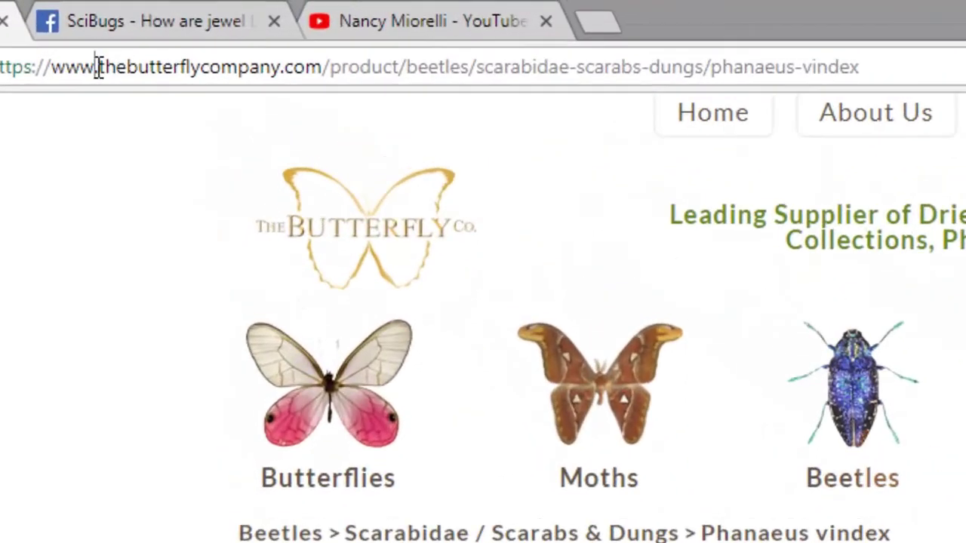
Go from the product page to The Butterfly Company's Beetles category page.
{"action": "left_click_drag", "start_coordinate": [110, 50], "coordinate": [280, 64]}
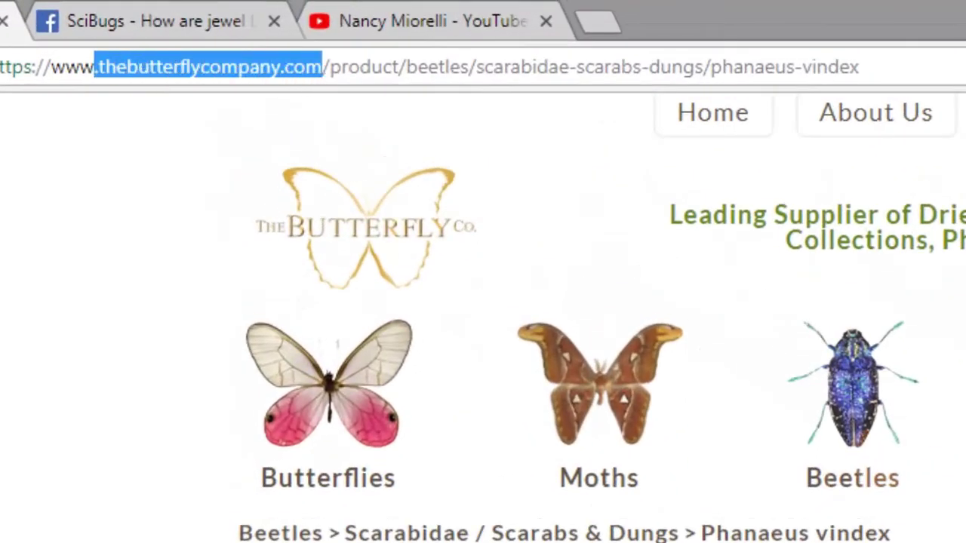
{"action": "left_click", "coordinate": [858, 448]}
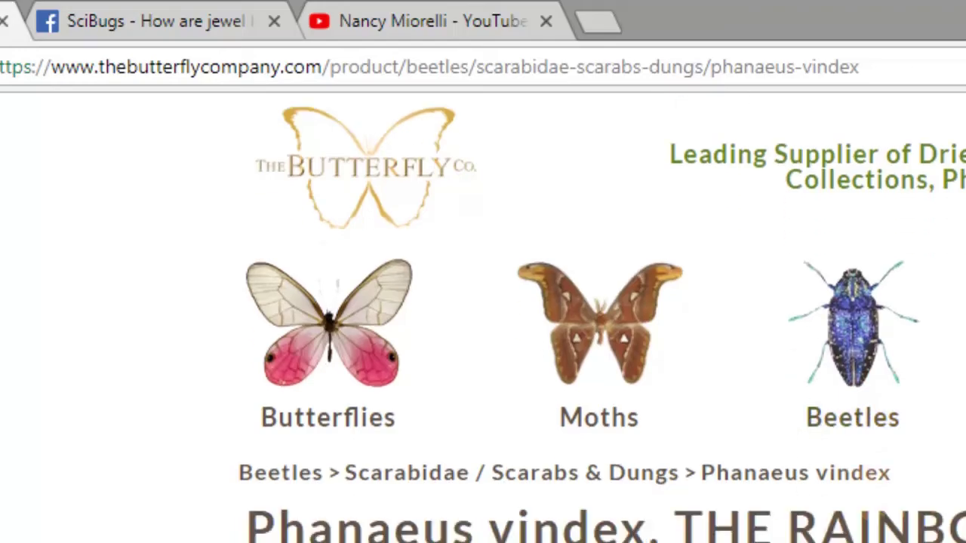
{"action": "left_click", "coordinate": [792, 461]}
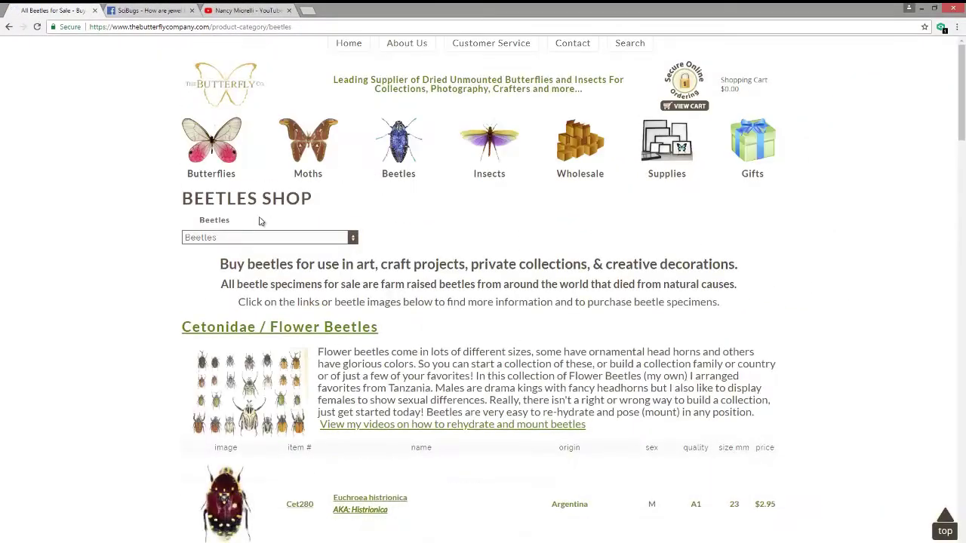
Scroll the All Beetles for Sale listing down to the Scarabidae / Scarabs & Dungs section.
{"action": "scroll", "coordinate": [495, 338], "scroll_direction": "down", "scroll_amount": 5}
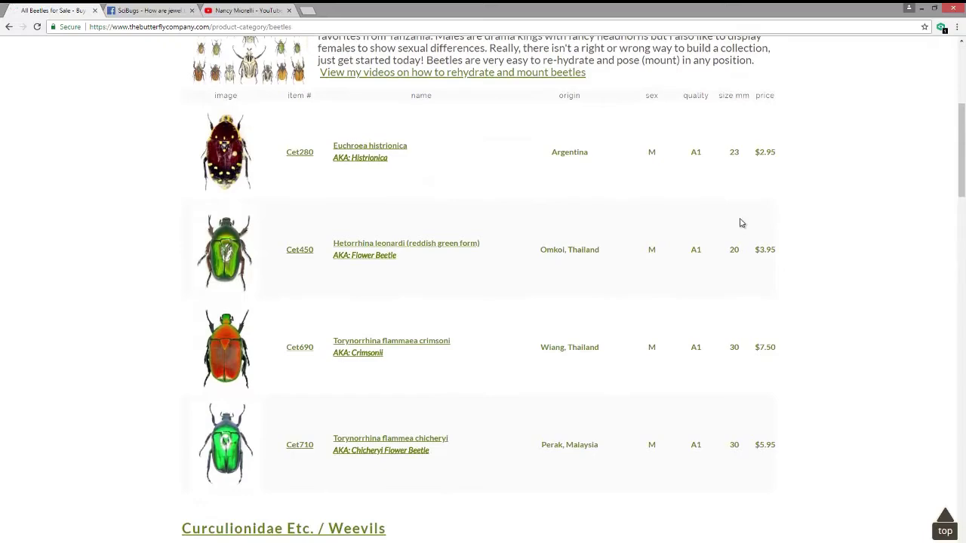
{"action": "scroll", "coordinate": [800, 298], "scroll_direction": "down", "scroll_amount": 7}
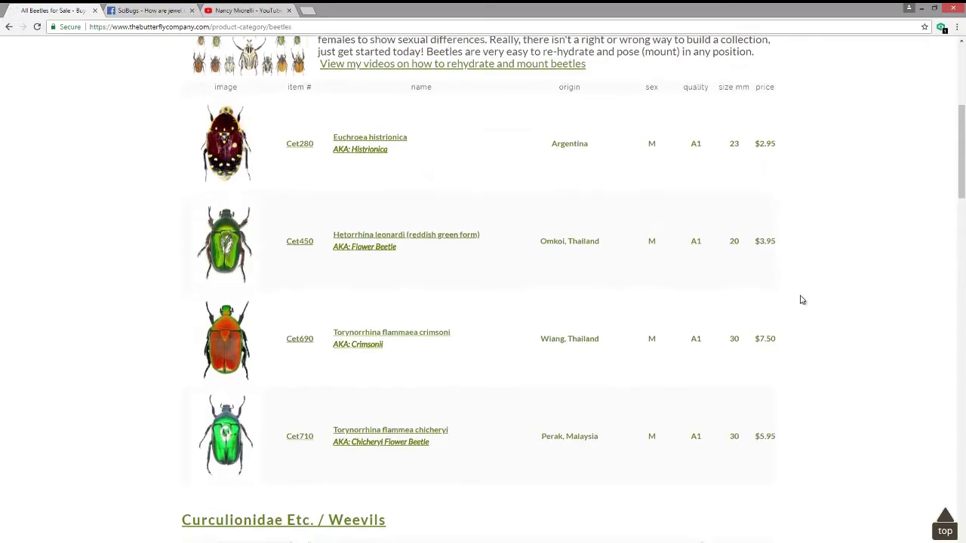
{"action": "scroll", "coordinate": [802, 295], "scroll_direction": "down", "scroll_amount": 10}
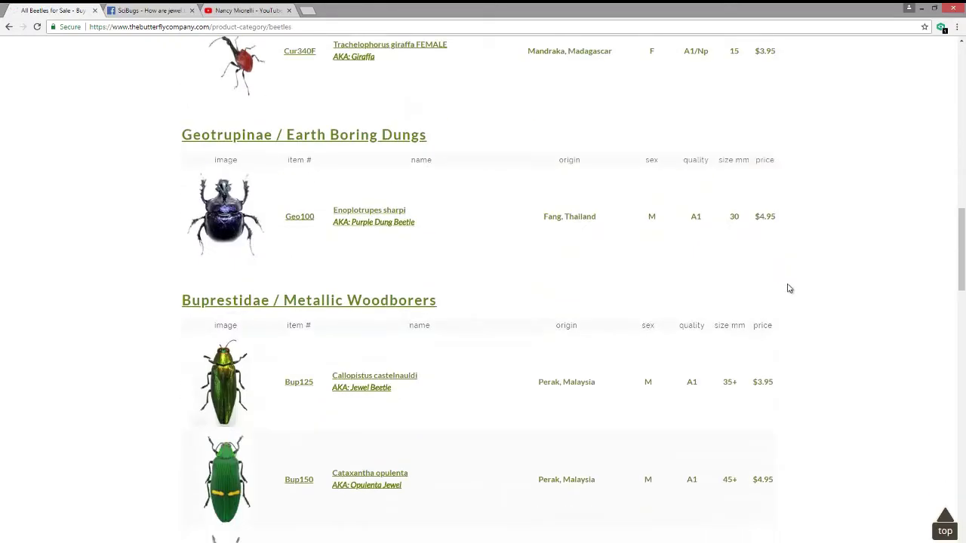
{"action": "scroll", "coordinate": [770, 281], "scroll_direction": "down", "scroll_amount": 5}
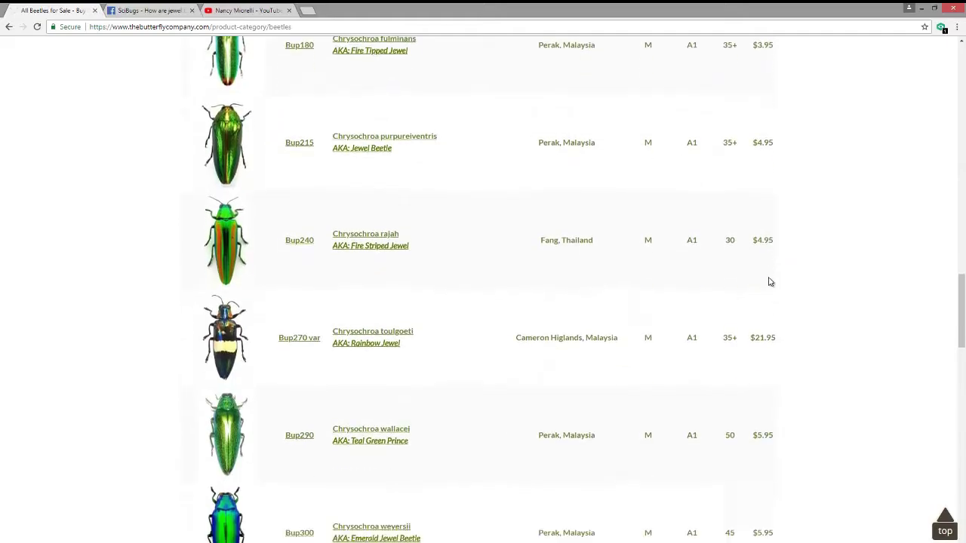
{"action": "scroll", "coordinate": [769, 282], "scroll_direction": "down", "scroll_amount": 7}
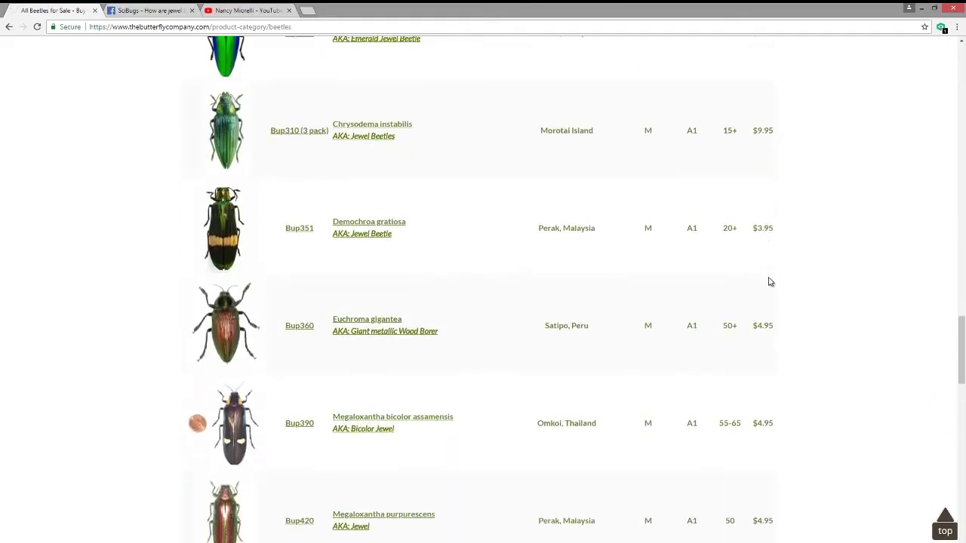
{"action": "scroll", "coordinate": [769, 282], "scroll_direction": "down", "scroll_amount": 6}
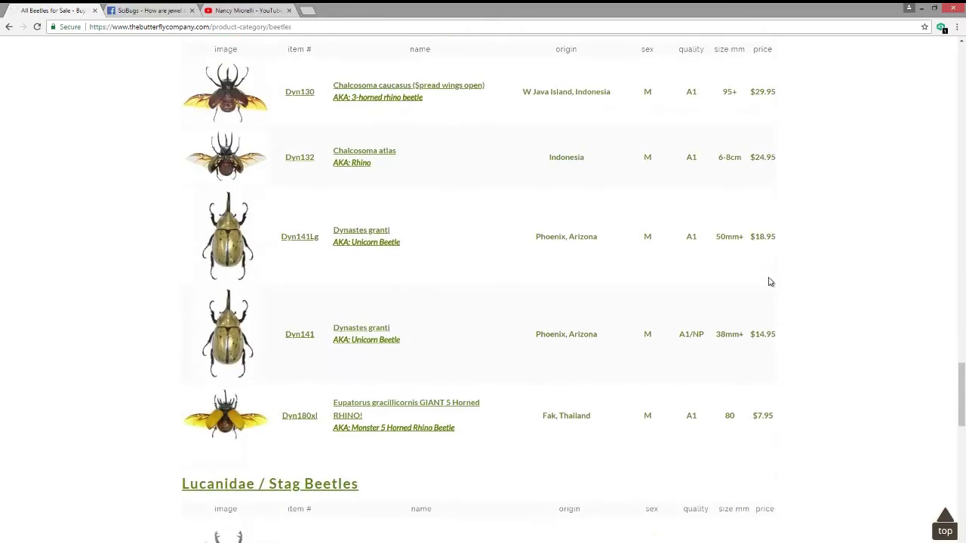
{"action": "scroll", "coordinate": [770, 281], "scroll_direction": "down", "scroll_amount": 10}
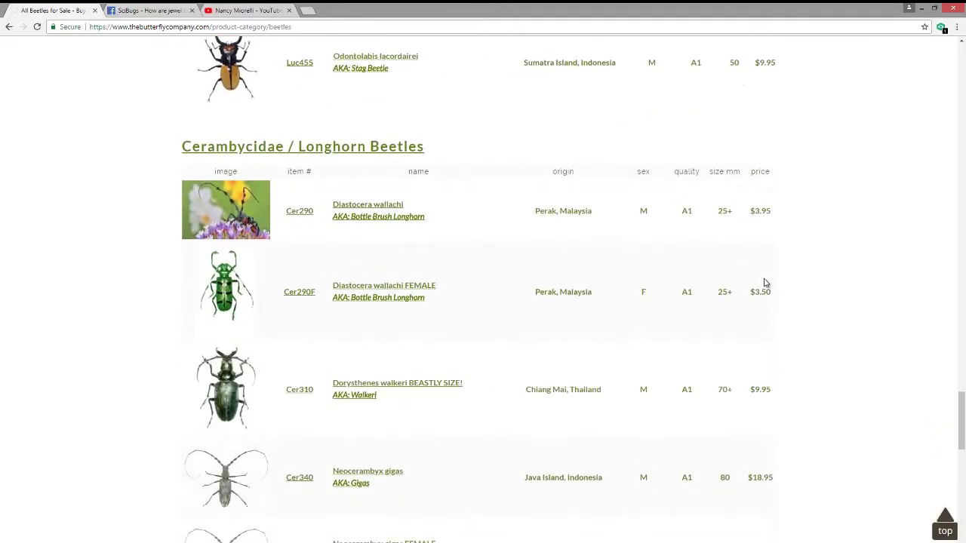
{"action": "scroll", "coordinate": [764, 282], "scroll_direction": "down", "scroll_amount": 7}
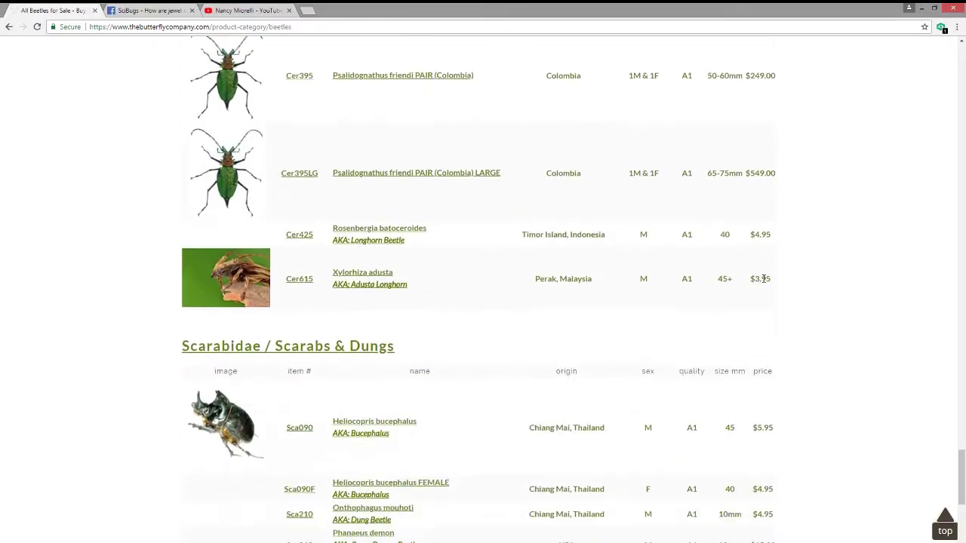
{"action": "scroll", "coordinate": [763, 282], "scroll_direction": "down", "scroll_amount": 3}
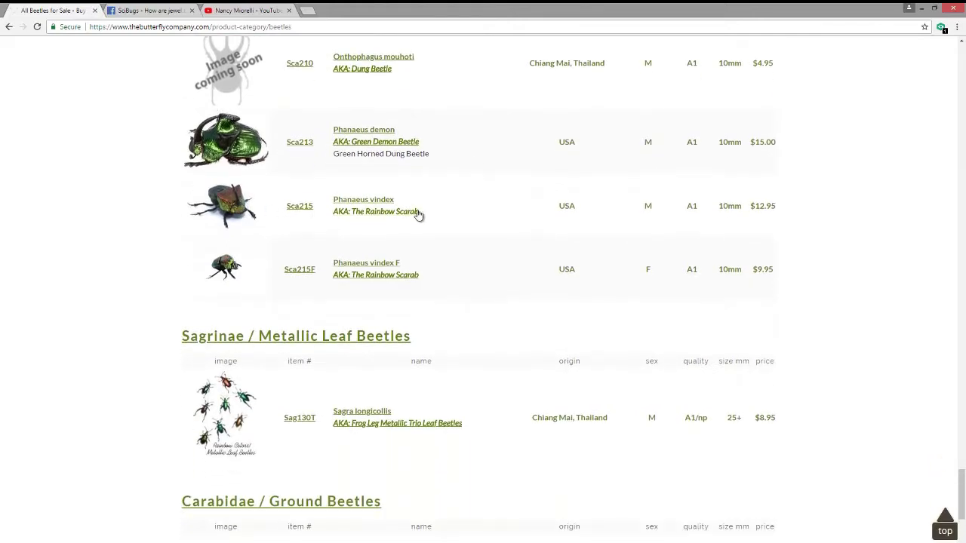
{"action": "scroll", "coordinate": [113, 202], "scroll_direction": "down", "scroll_amount": 1}
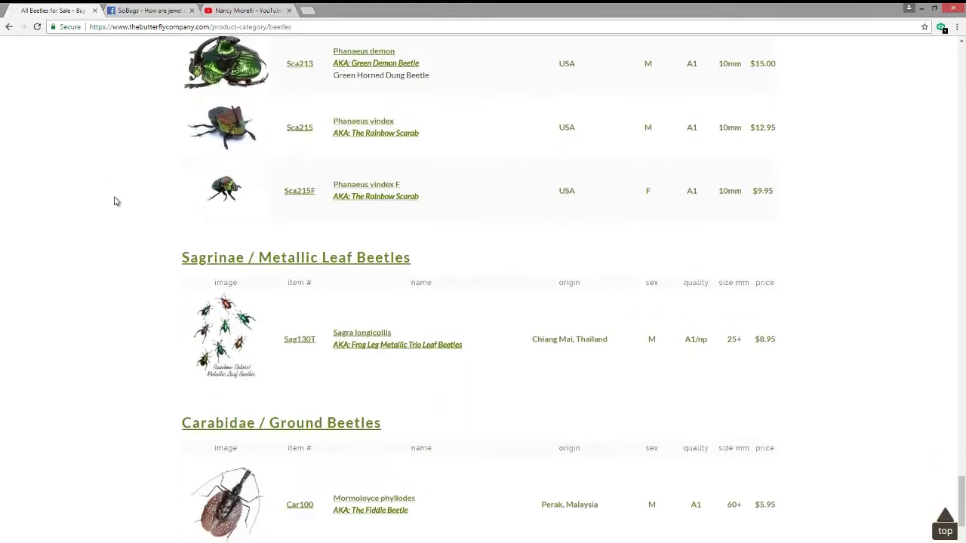
{"action": "scroll", "coordinate": [115, 201], "scroll_direction": "up", "scroll_amount": 5}
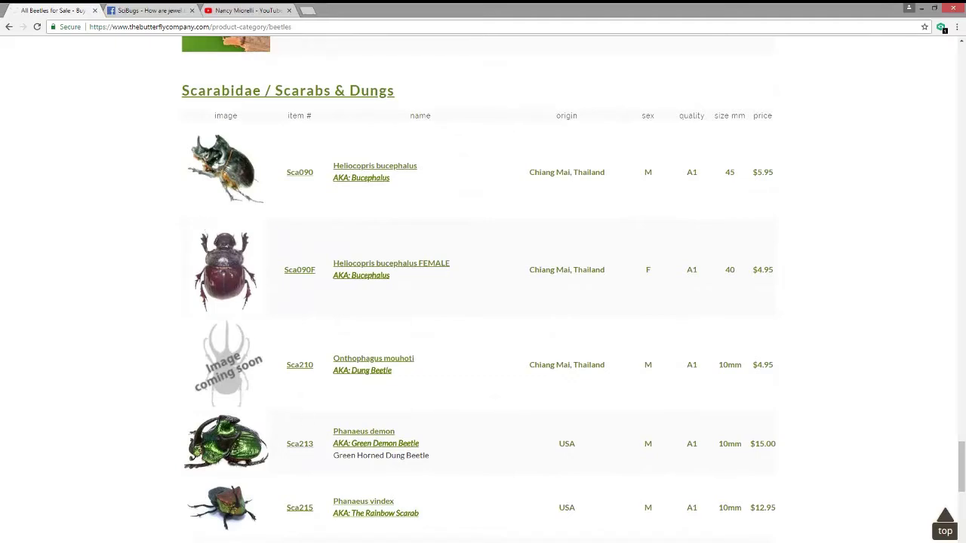
Bring up IMG_4864.JPG and widen the viewer window to enlarge the photo.
{"action": "left_click", "coordinate": [479, 522]}
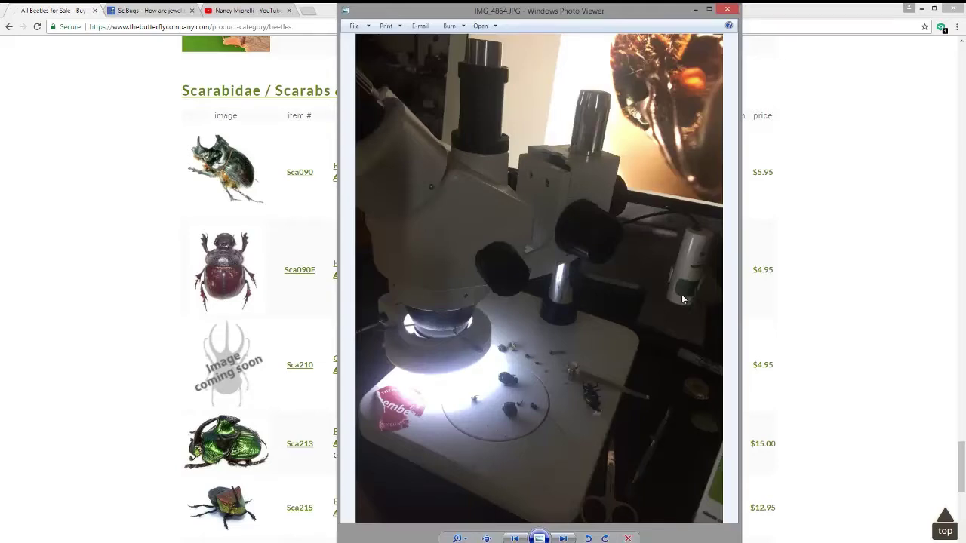
{"action": "left_click_drag", "start_coordinate": [741, 334], "coordinate": [806, 340]}
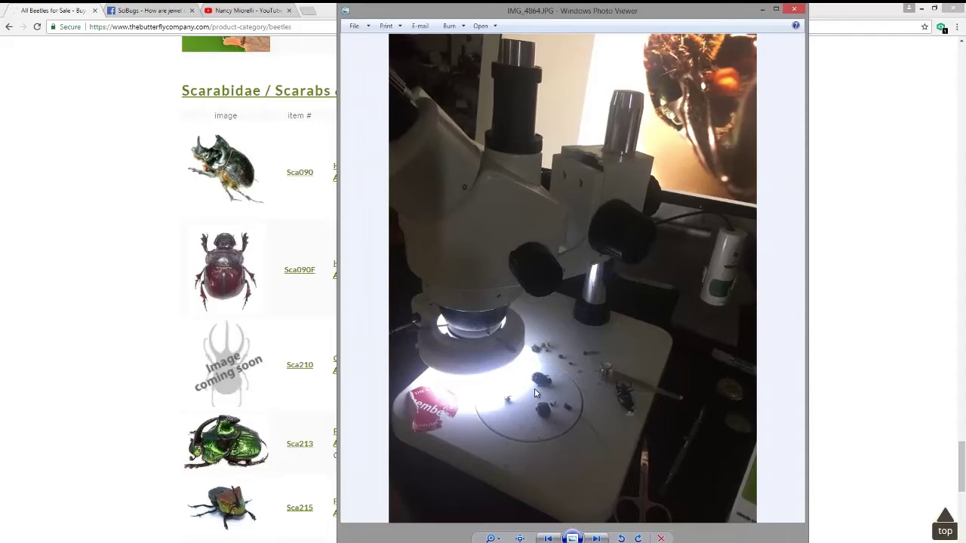
{"action": "scroll", "coordinate": [534, 388], "scroll_direction": "up", "scroll_amount": 5}
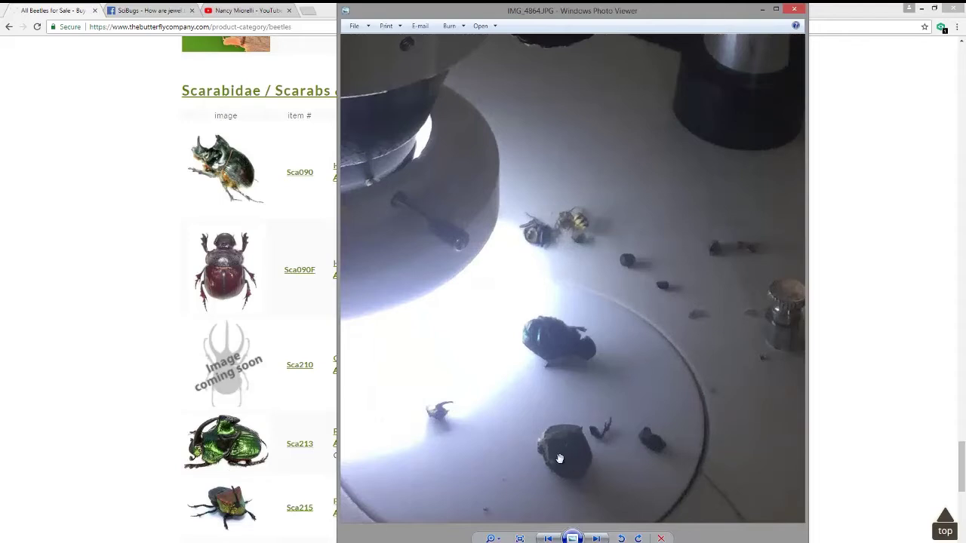
{"action": "scroll", "coordinate": [520, 394], "scroll_direction": "down", "scroll_amount": 2}
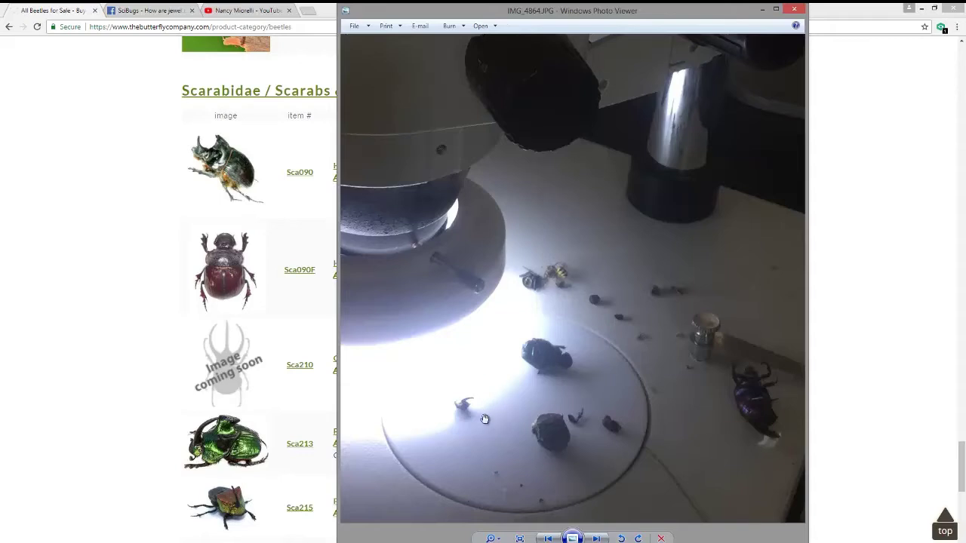
{"action": "scroll", "coordinate": [485, 332], "scroll_direction": "down", "scroll_amount": 2}
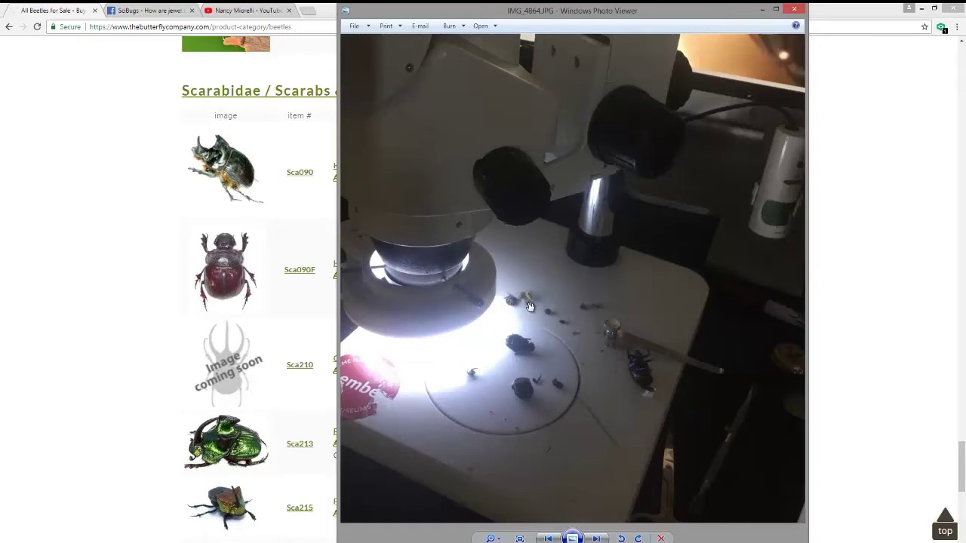
Zoom in and out on the photo, ending on IMG_7238.tiff in Lightroom's Develop module.
{"action": "scroll", "coordinate": [530, 307], "scroll_direction": "up", "scroll_amount": 2}
{"action": "scroll", "coordinate": [530, 307], "scroll_direction": "down", "scroll_amount": 2}
{"action": "scroll", "coordinate": [596, 388], "scroll_direction": "down", "scroll_amount": 1}
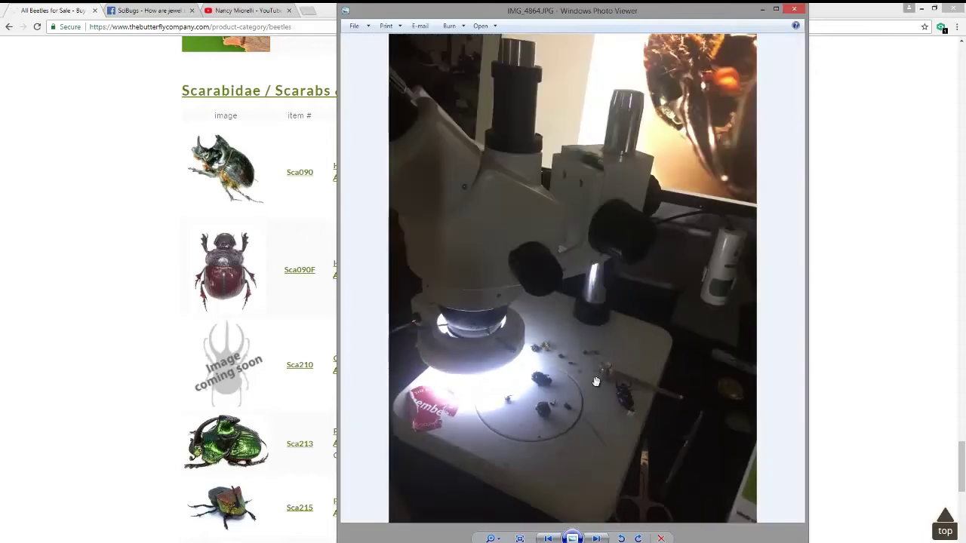
{"action": "scroll", "coordinate": [566, 378], "scroll_direction": "up", "scroll_amount": 2}
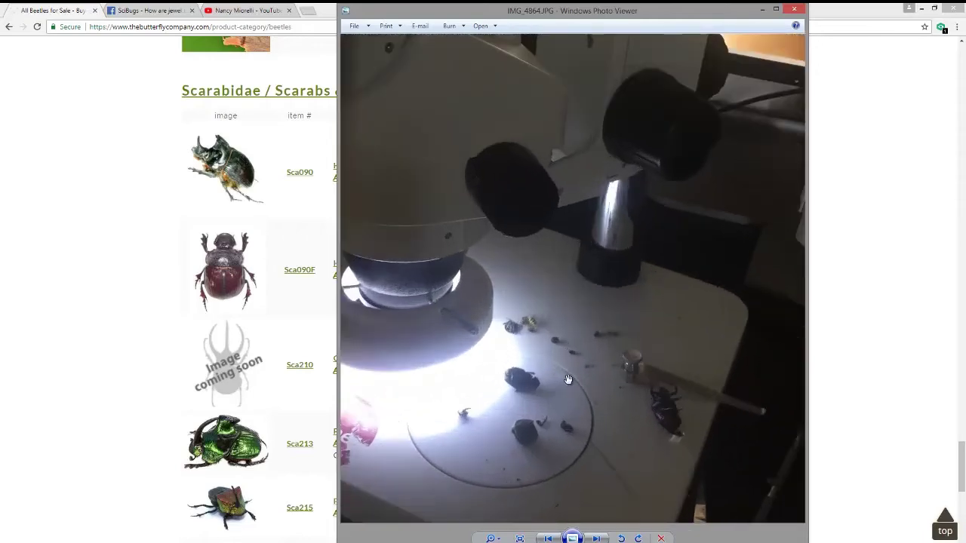
{"action": "scroll", "coordinate": [603, 400], "scroll_direction": "down", "scroll_amount": 1}
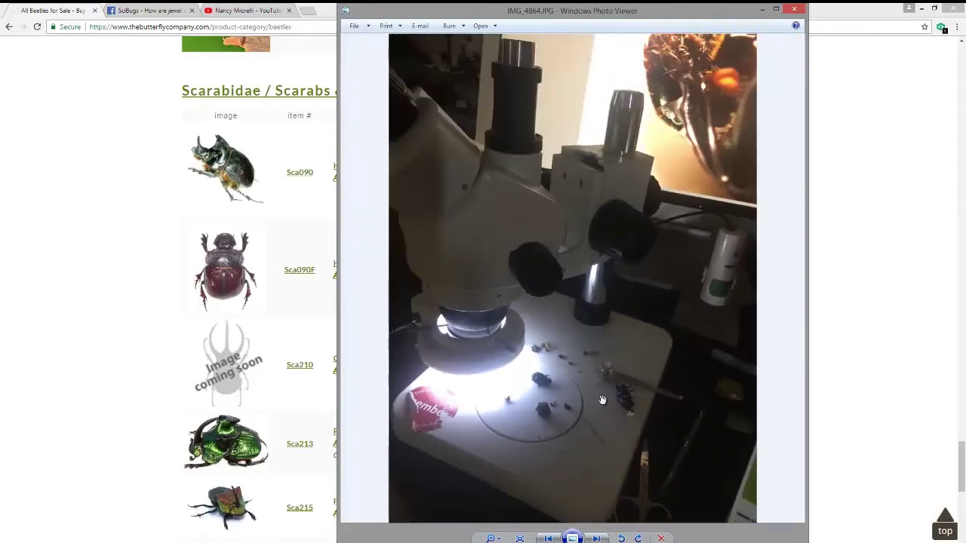
{"action": "scroll", "coordinate": [602, 400], "scroll_direction": "up", "scroll_amount": 1}
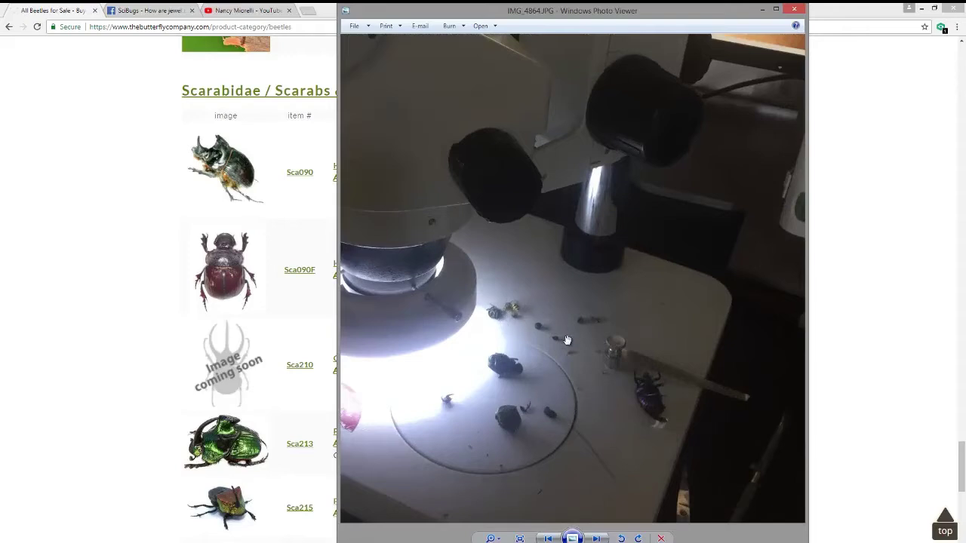
{"action": "scroll", "coordinate": [589, 333], "scroll_direction": "down", "scroll_amount": 1}
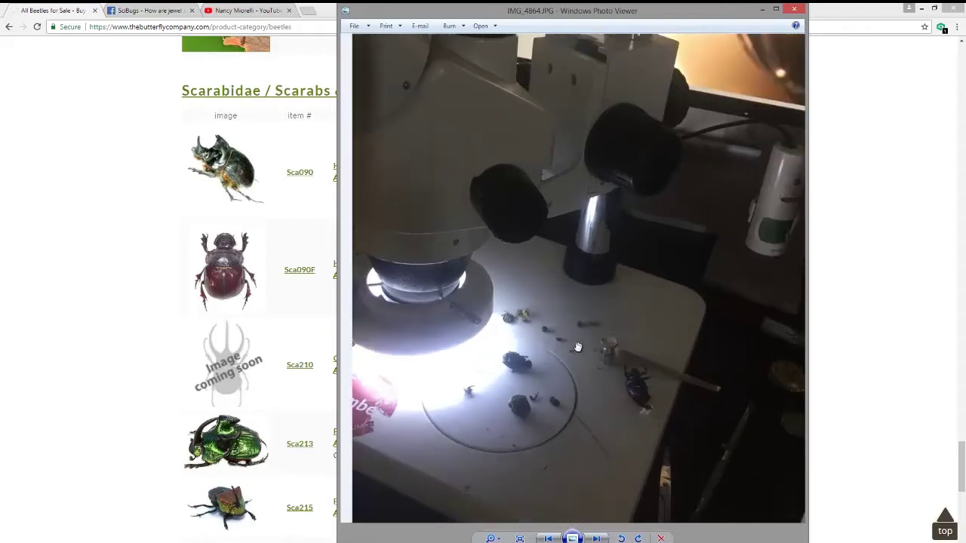
{"action": "scroll", "coordinate": [578, 346], "scroll_direction": "down", "scroll_amount": 1}
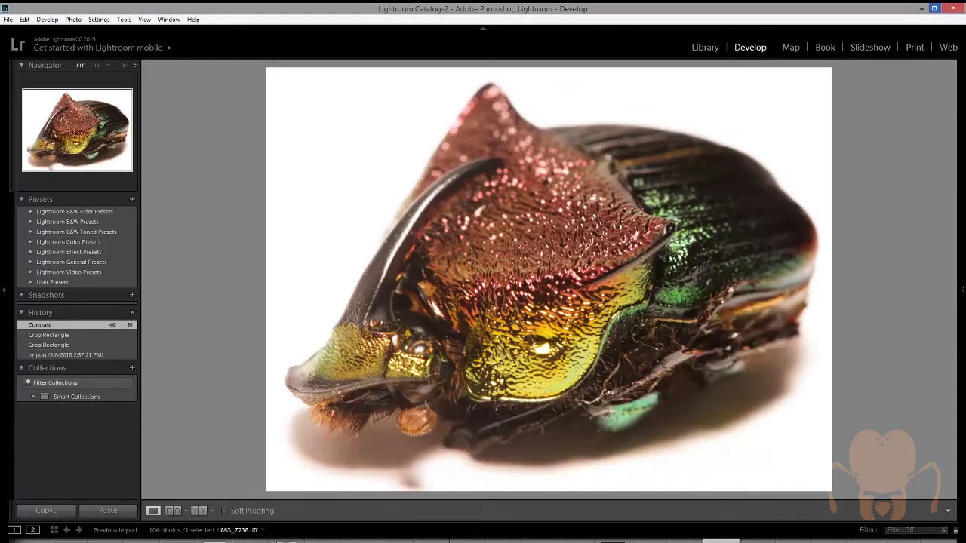
Step back from IMG_7236 through IMG_7230, 7223, 7221 and 7202 to IMG_7200.
{"action": "left_click", "coordinate": [684, 540]}
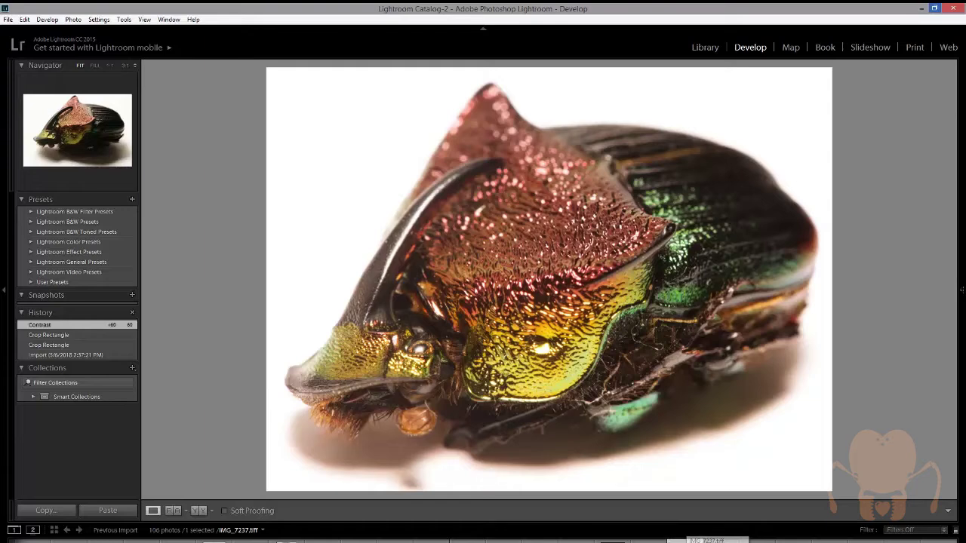
{"action": "key", "text": "Left"}
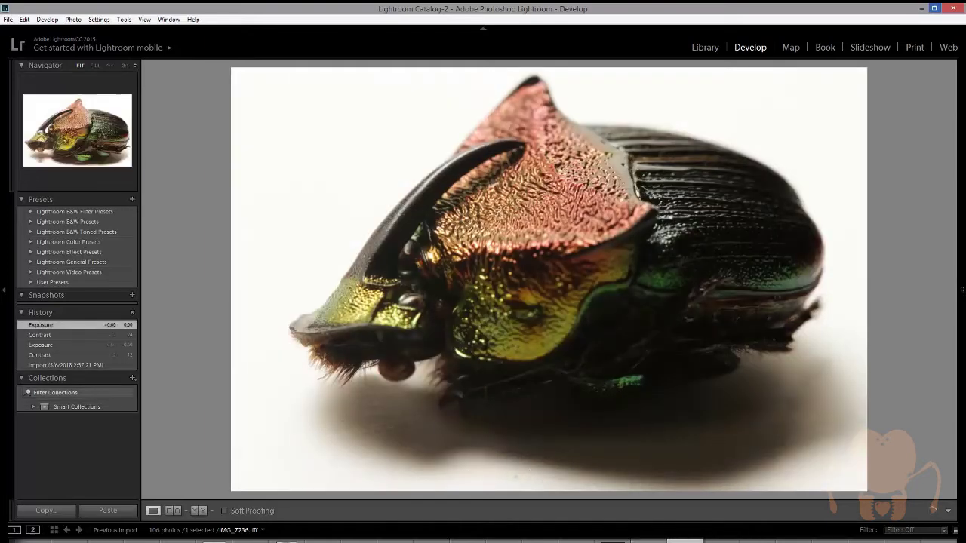
{"action": "key", "text": "Left"}
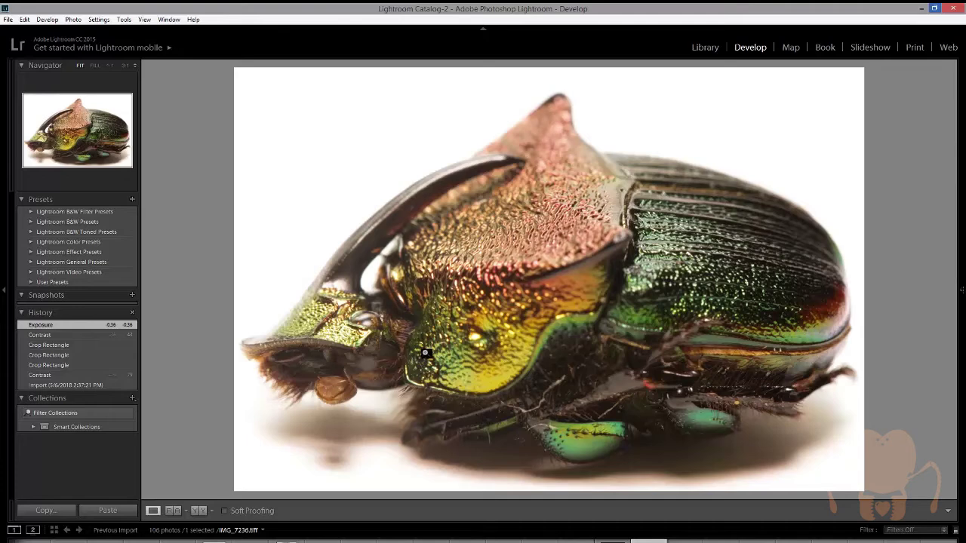
{"action": "key", "text": "Left"}
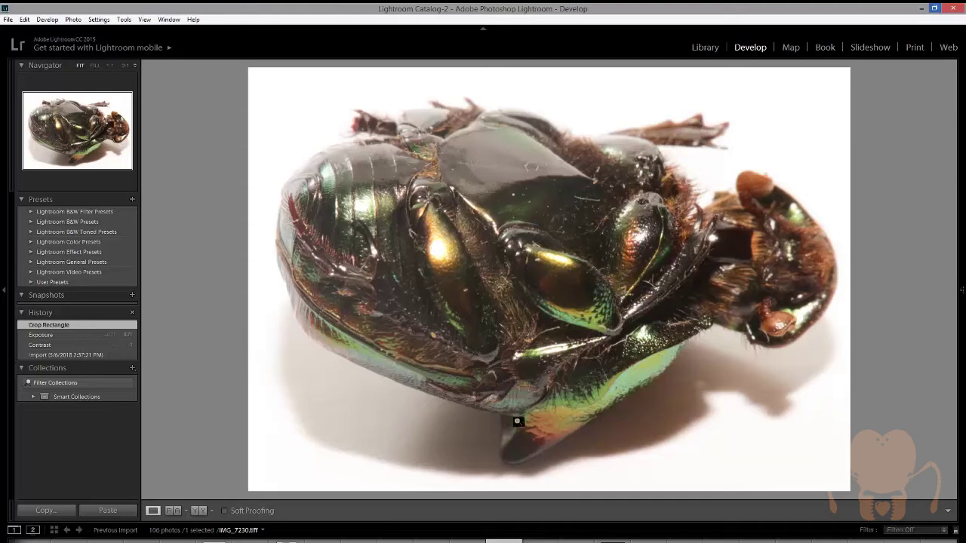
{"action": "key", "text": "Left"}
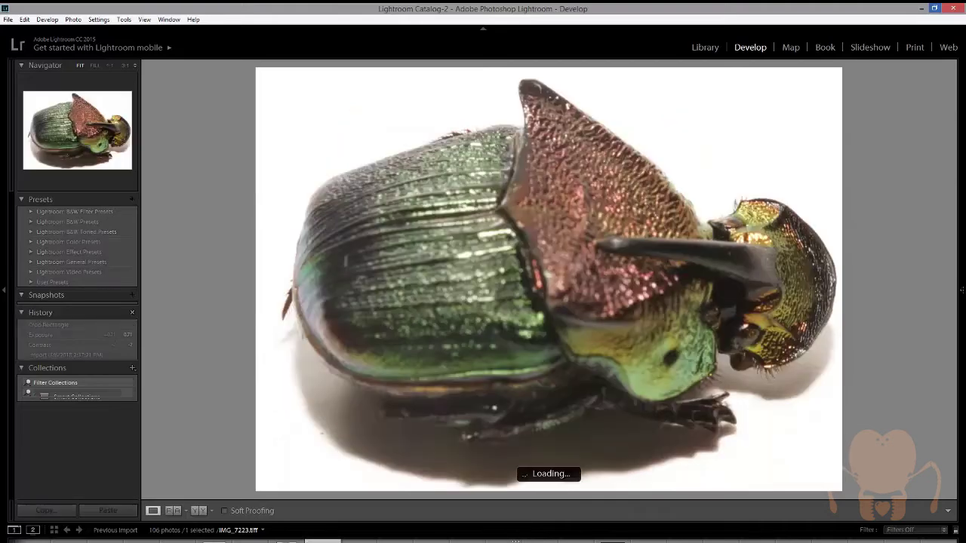
{"action": "key", "text": "Left"}
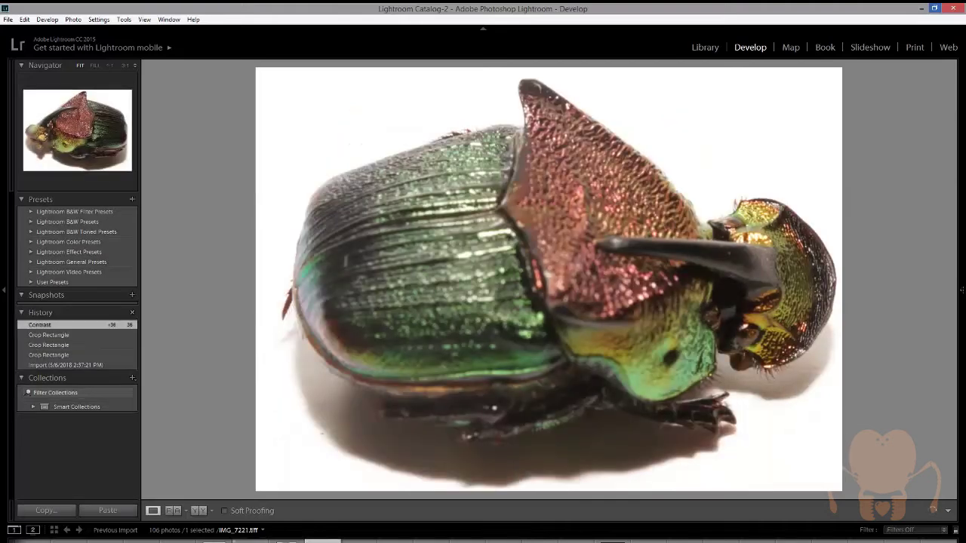
{"action": "key", "text": "Left"}
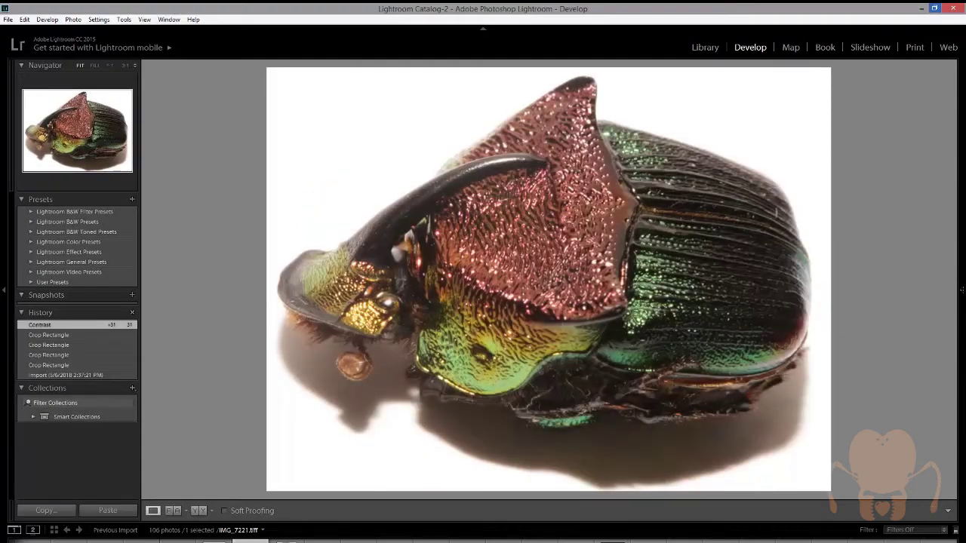
{"action": "key", "text": "Left"}
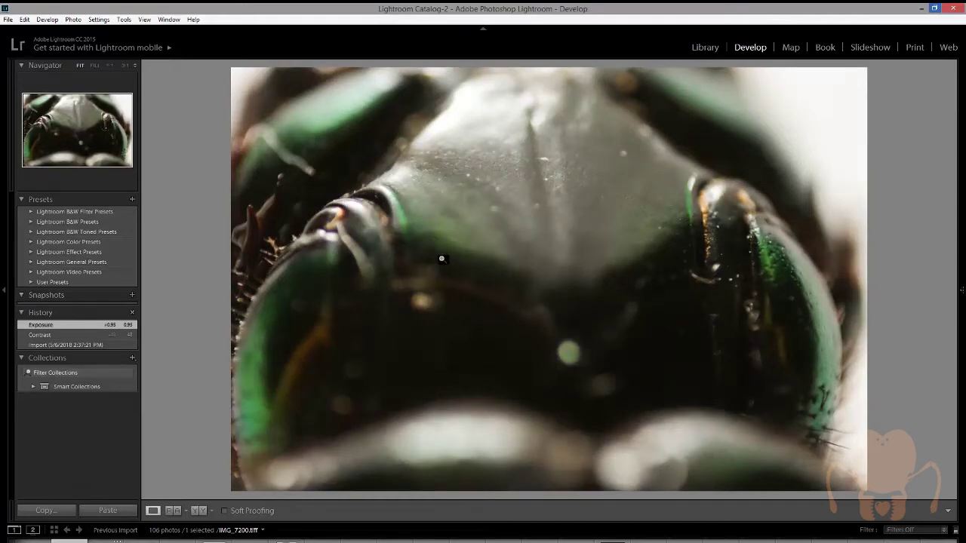
Browse to IMG_7169, IMG_7151, the green wing photo IMG_7146, then the head close-up.
{"action": "left_click", "coordinate": [275, 542]}
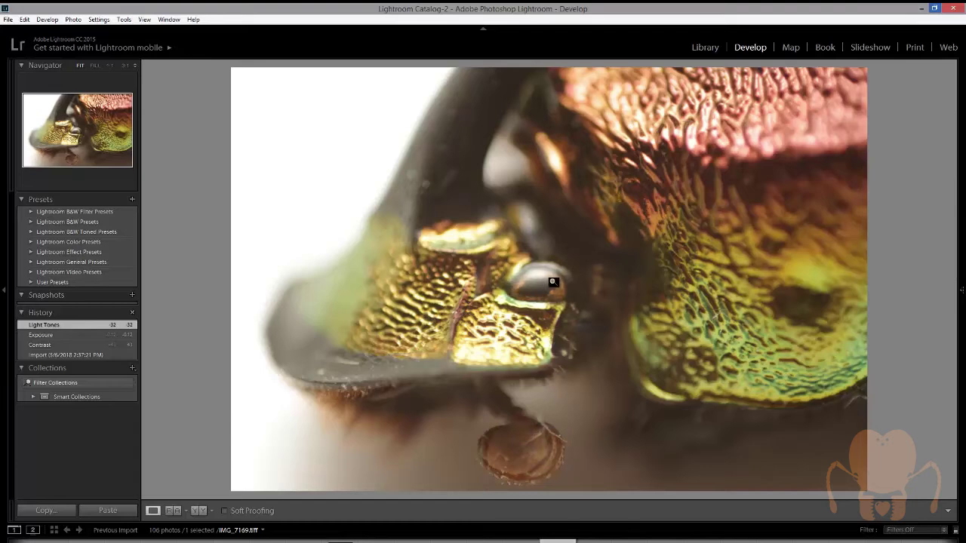
{"action": "left_click", "coordinate": [347, 541]}
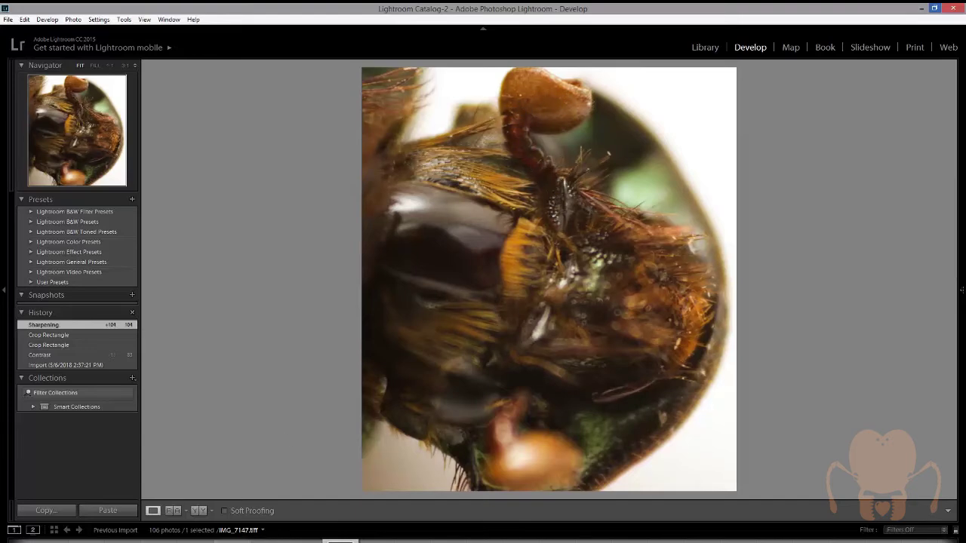
{"action": "key", "text": "Left"}
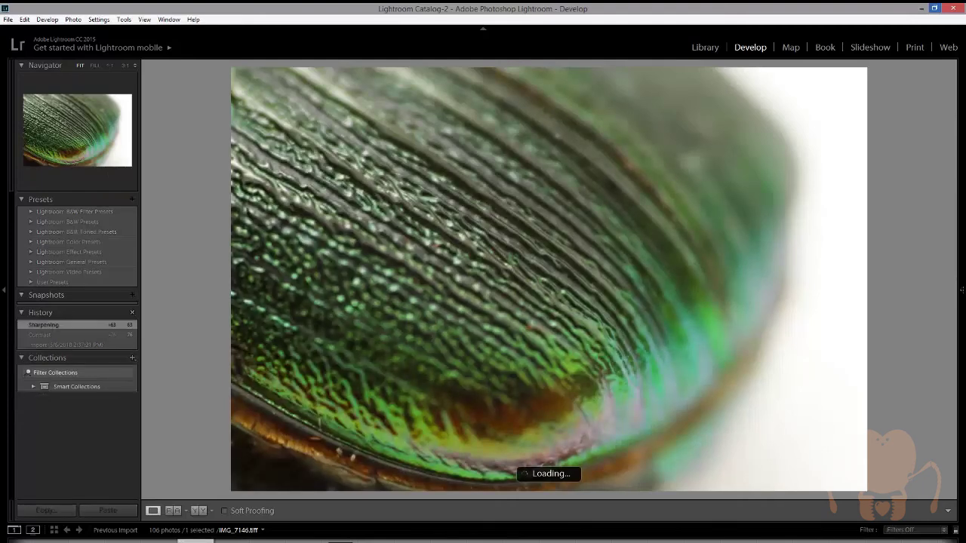
{"action": "key", "text": "Left"}
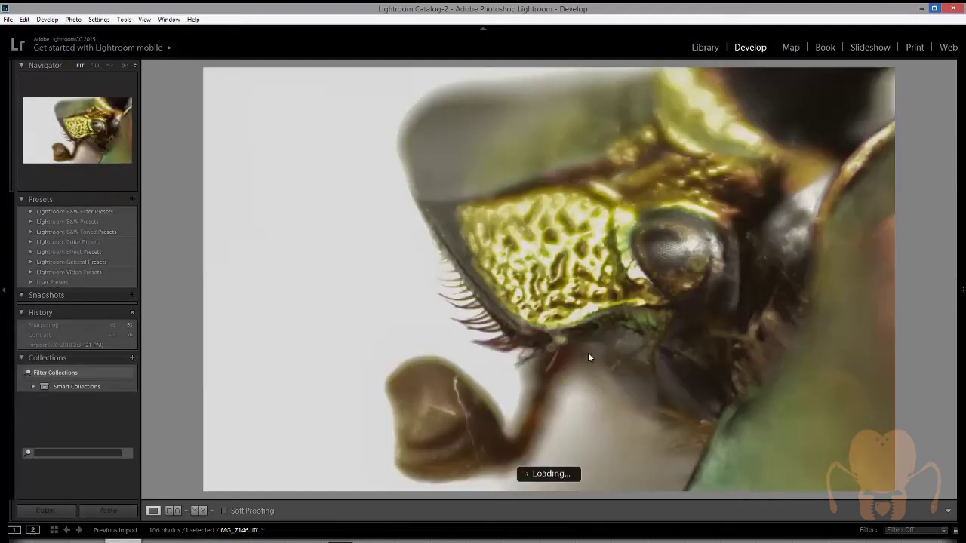
Zoom 1:1 on the beetle's eye and back to Fit, then arrow through nearby photos to IMG_7124.
{"action": "left_click", "coordinate": [682, 250]}
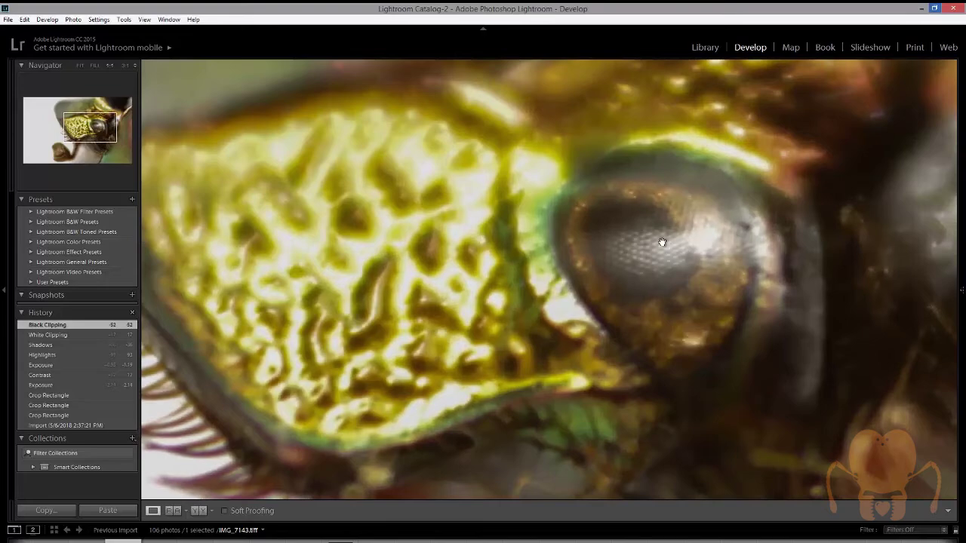
{"action": "left_click", "coordinate": [624, 305]}
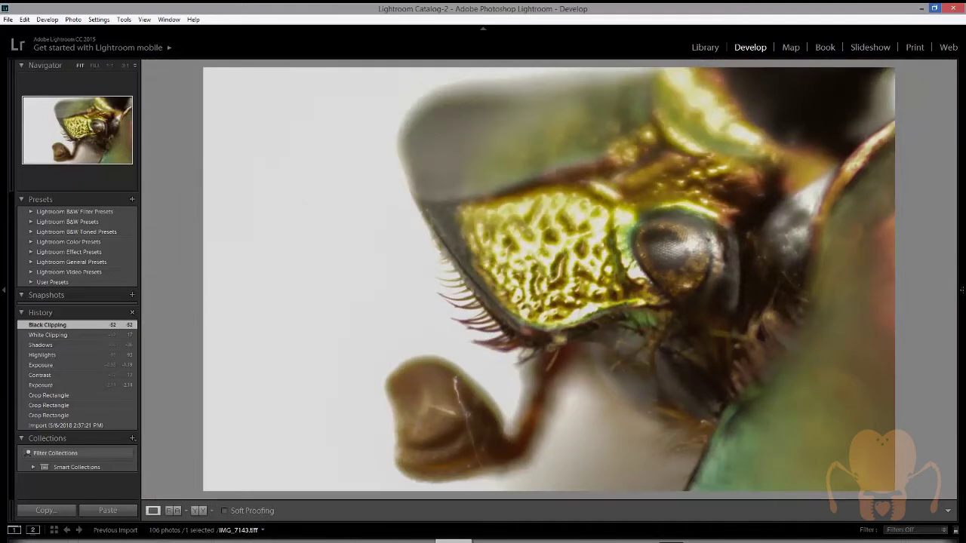
{"action": "key", "text": "Right"}
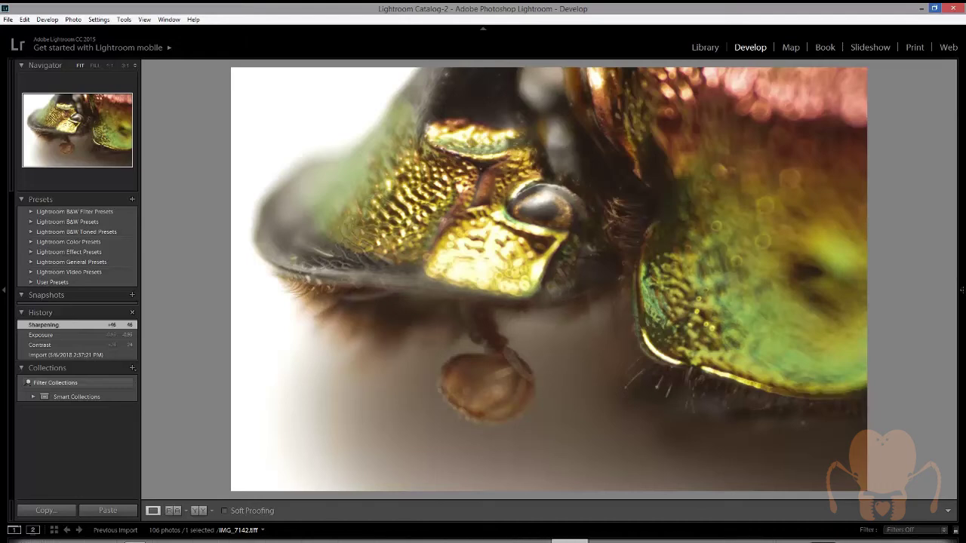
{"action": "key", "text": "Right"}
{"action": "key", "text": "Left"}
{"action": "key", "text": "Left"}
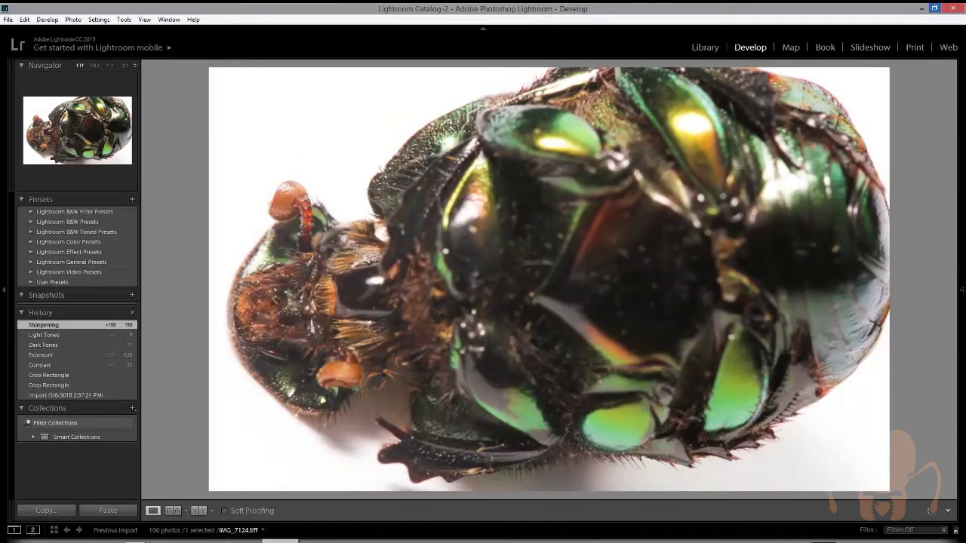
Return to IMG_7124, zoom to 1:1 and pan across the beetle's head and mouthparts.
{"action": "key", "text": "Left"}
{"action": "key", "text": "Right"}
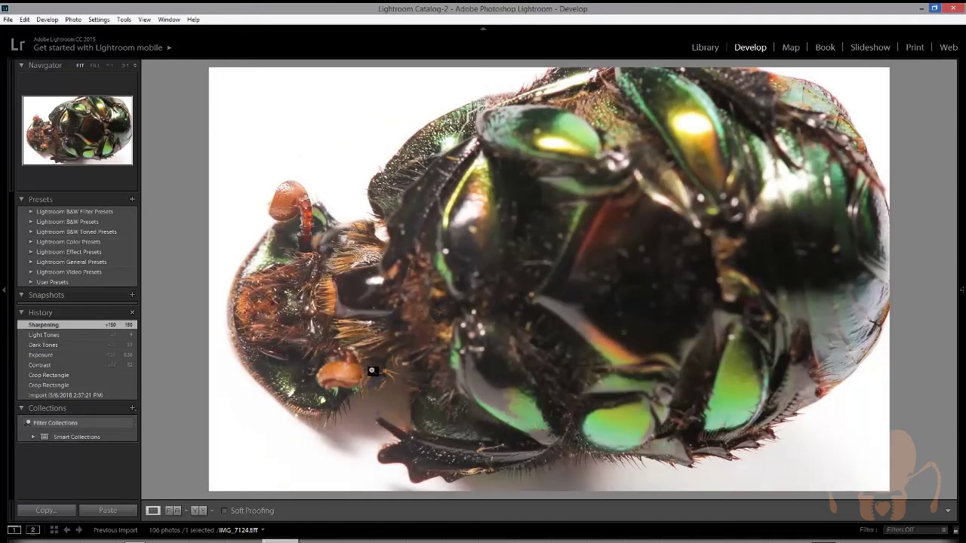
{"action": "left_click", "coordinate": [295, 240]}
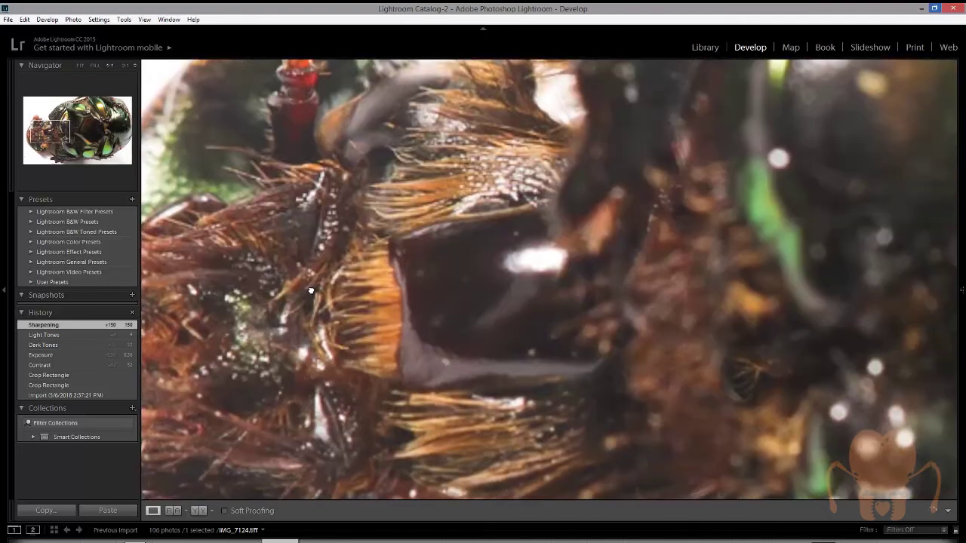
{"action": "left_click_drag", "start_coordinate": [347, 264], "coordinate": [490, 422]}
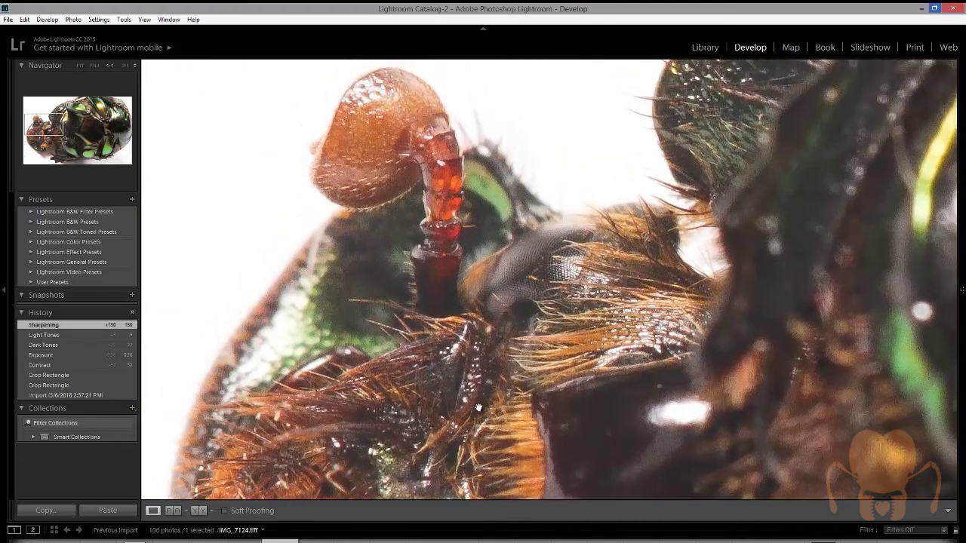
{"action": "left_click_drag", "start_coordinate": [481, 479], "coordinate": [439, 399]}
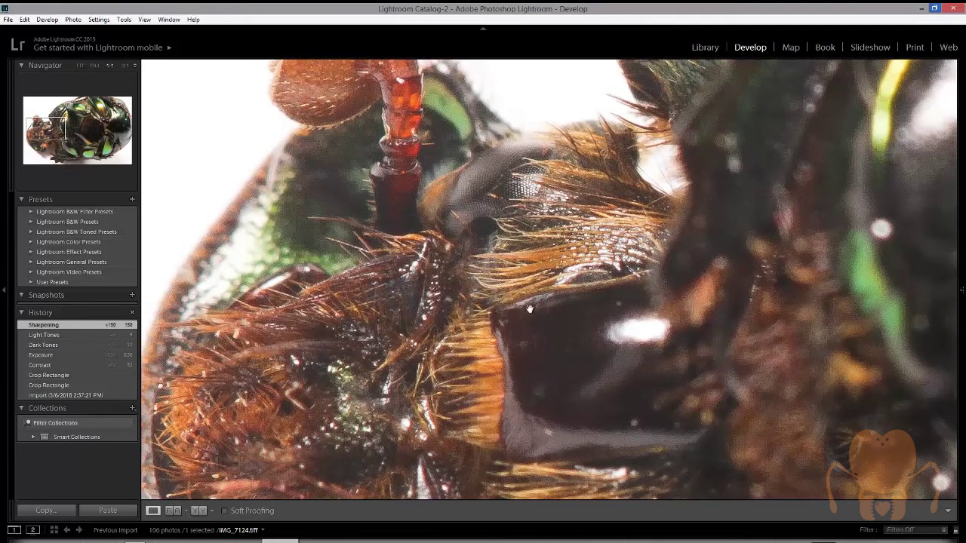
{"action": "left_click_drag", "start_coordinate": [529, 309], "coordinate": [506, 277]}
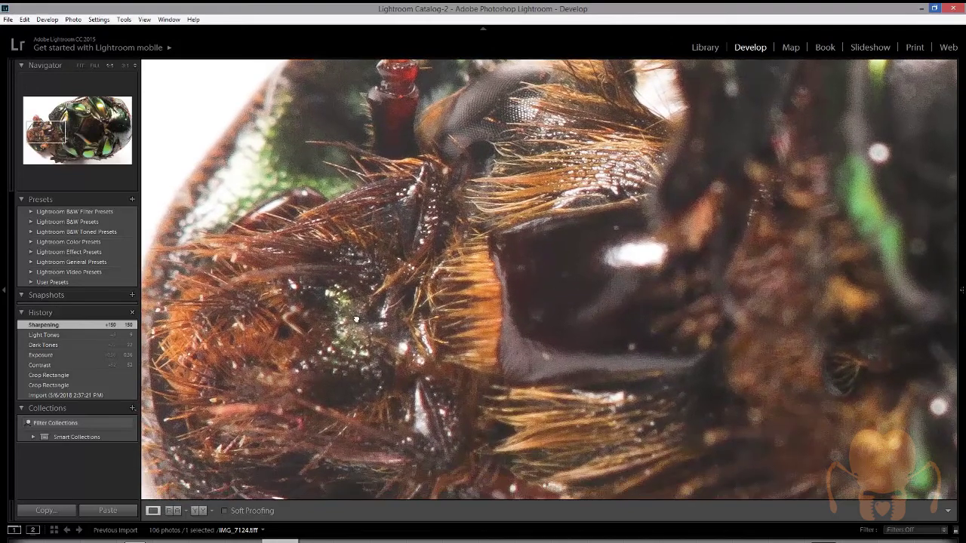
{"action": "mouse_move", "coordinate": [356, 319]}
{"action": "left_mouse_down"}
{"action": "mouse_move", "coordinate": [377, 196]}
{"action": "mouse_move", "coordinate": [387, 291]}
{"action": "mouse_move", "coordinate": [331, 286]}
{"action": "left_mouse_up"}
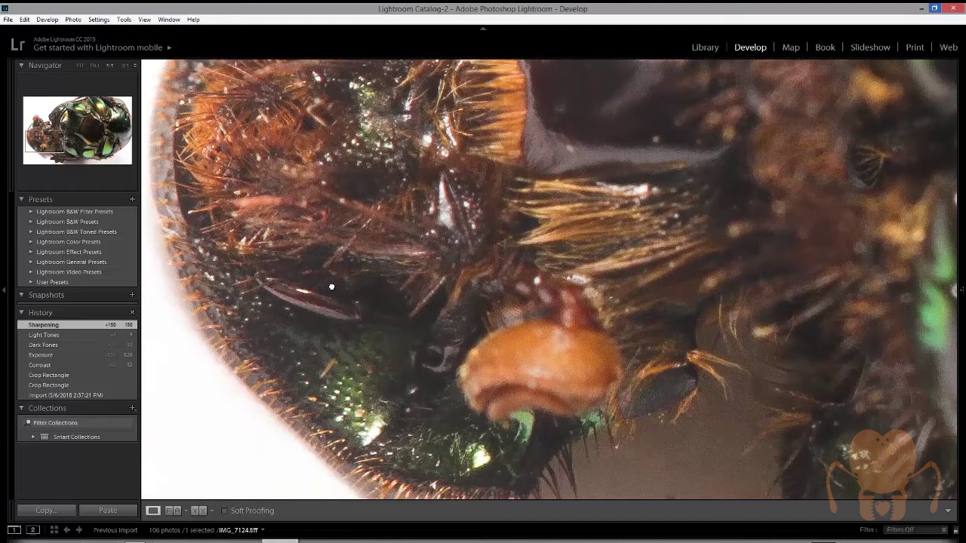
Pan the close-up toward the beetle's centre, then zoom back out to Fit.
{"action": "left_click_drag", "start_coordinate": [486, 297], "coordinate": [458, 256]}
{"action": "left_click_drag", "start_coordinate": [374, 351], "coordinate": [377, 313]}
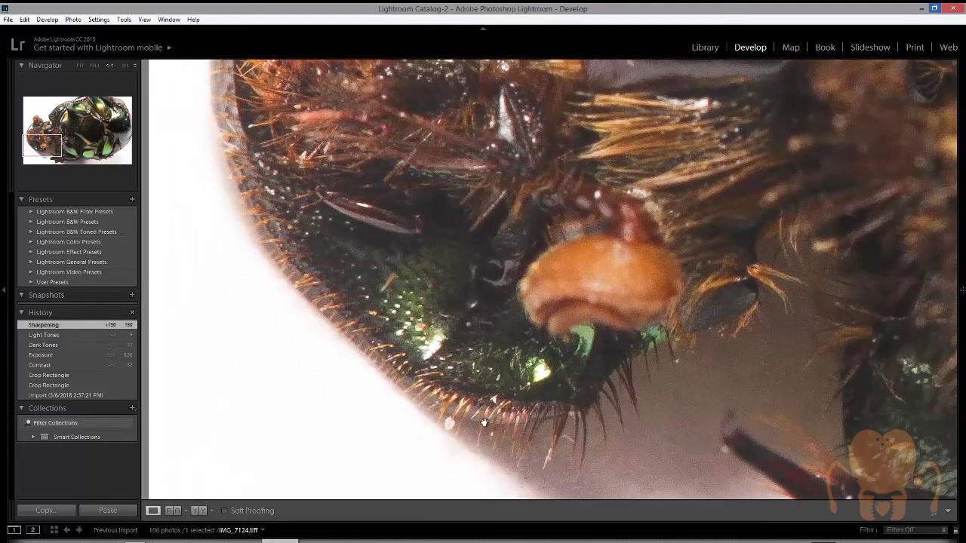
{"action": "left_click_drag", "start_coordinate": [568, 399], "coordinate": [372, 467]}
{"action": "left_click_drag", "start_coordinate": [480, 274], "coordinate": [438, 315]}
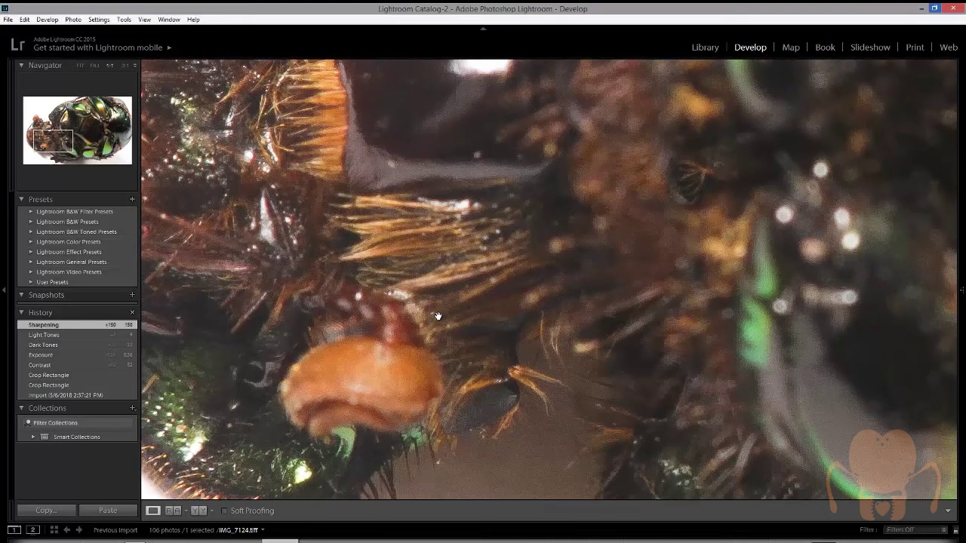
{"action": "left_click", "coordinate": [438, 316]}
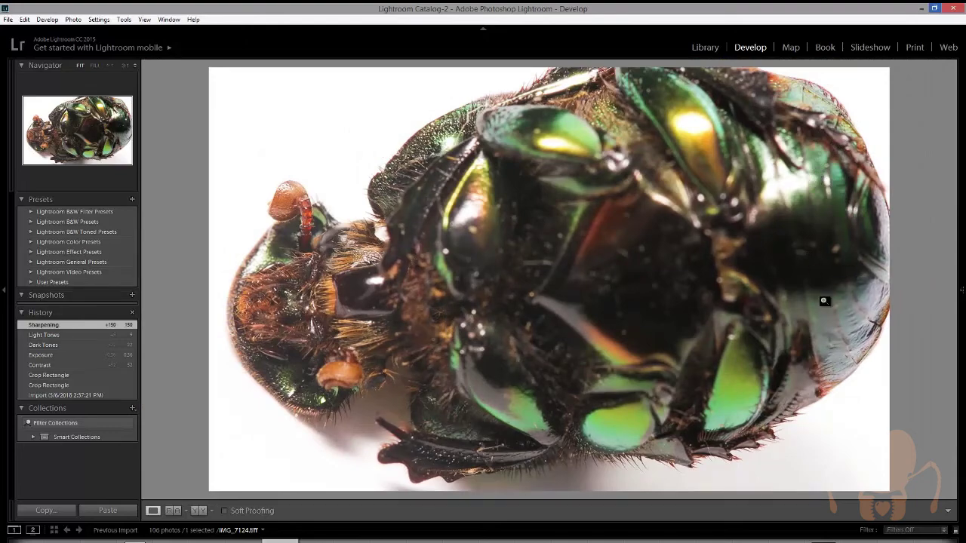
{"action": "left_click_drag", "start_coordinate": [683, 253], "coordinate": [679, 259]}
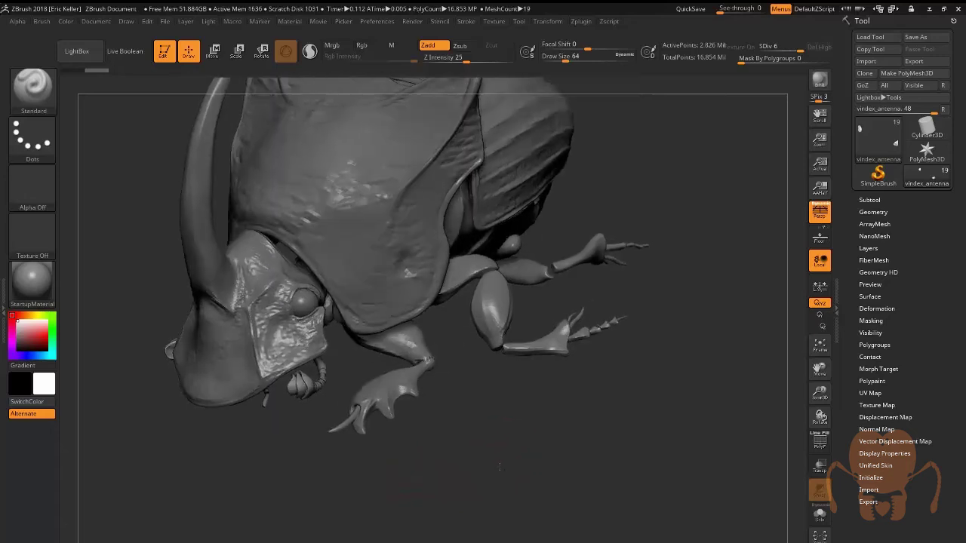
Orbit the gray horned beetle sculpt to show its side, back, front and top.
{"action": "mouse_move", "coordinate": [818, 370]}
{"action": "left_mouse_down"}
{"action": "mouse_move", "coordinate": [750, 427]}
{"action": "mouse_move", "coordinate": [725, 430]}
{"action": "left_mouse_up"}
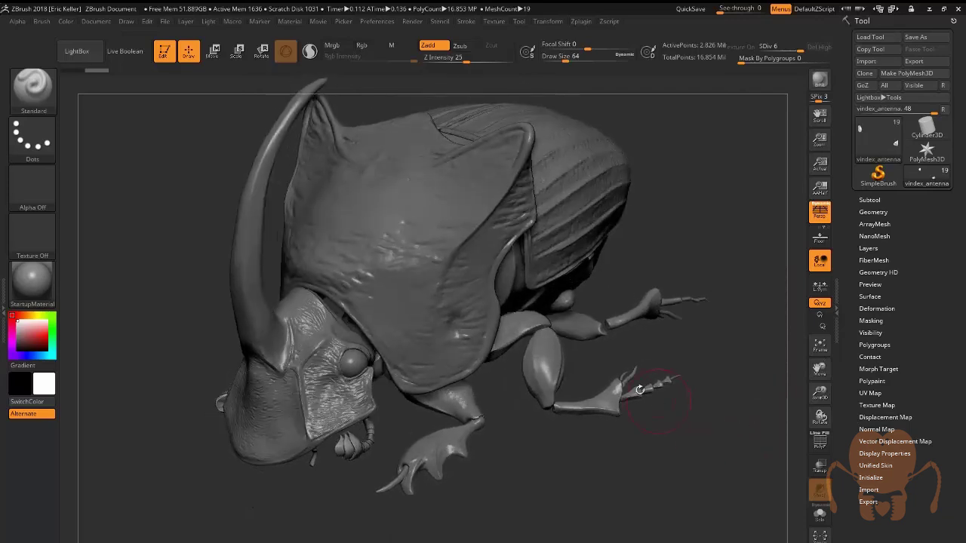
{"action": "mouse_move", "coordinate": [215, 438]}
{"action": "left_mouse_down"}
{"action": "mouse_move", "coordinate": [400, 317]}
{"action": "mouse_move", "coordinate": [510, 199]}
{"action": "left_mouse_up"}
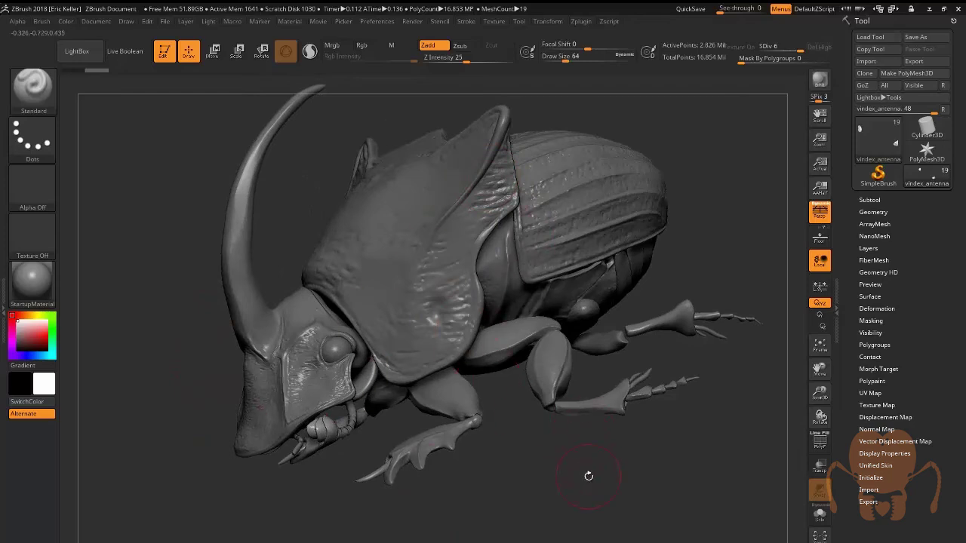
{"action": "mouse_move", "coordinate": [589, 477]}
{"action": "left_mouse_down"}
{"action": "mouse_move", "coordinate": [559, 452]}
{"action": "mouse_move", "coordinate": [581, 462]}
{"action": "left_mouse_up"}
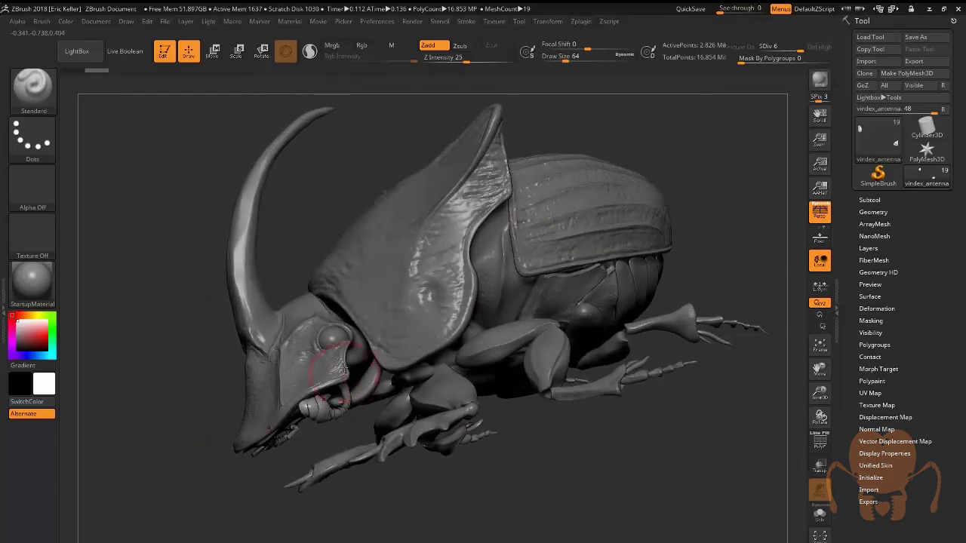
{"action": "mouse_move", "coordinate": [478, 494]}
{"action": "left_mouse_down"}
{"action": "mouse_move", "coordinate": [470, 505]}
{"action": "mouse_move", "coordinate": [472, 482]}
{"action": "mouse_move", "coordinate": [535, 463]}
{"action": "mouse_move", "coordinate": [568, 483]}
{"action": "mouse_move", "coordinate": [556, 468]}
{"action": "mouse_move", "coordinate": [523, 492]}
{"action": "left_mouse_up"}
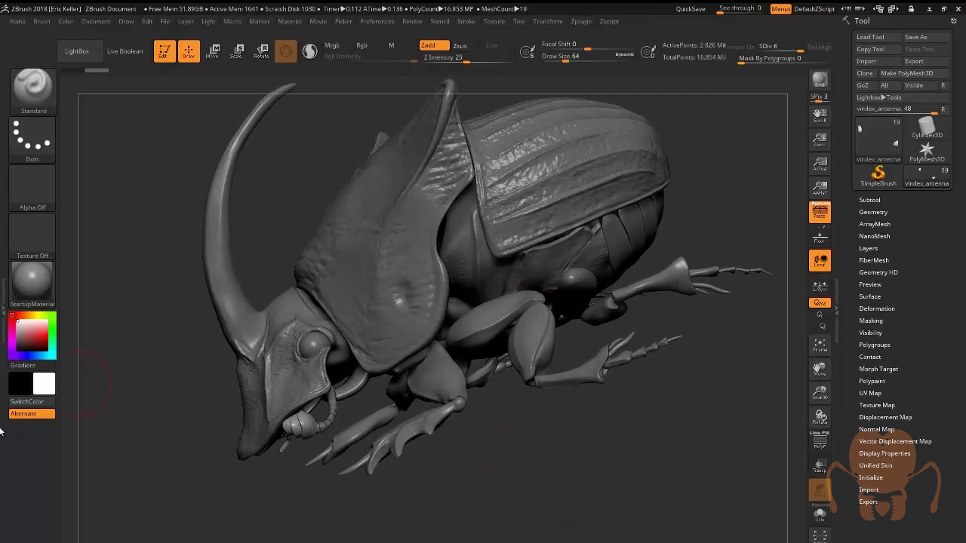